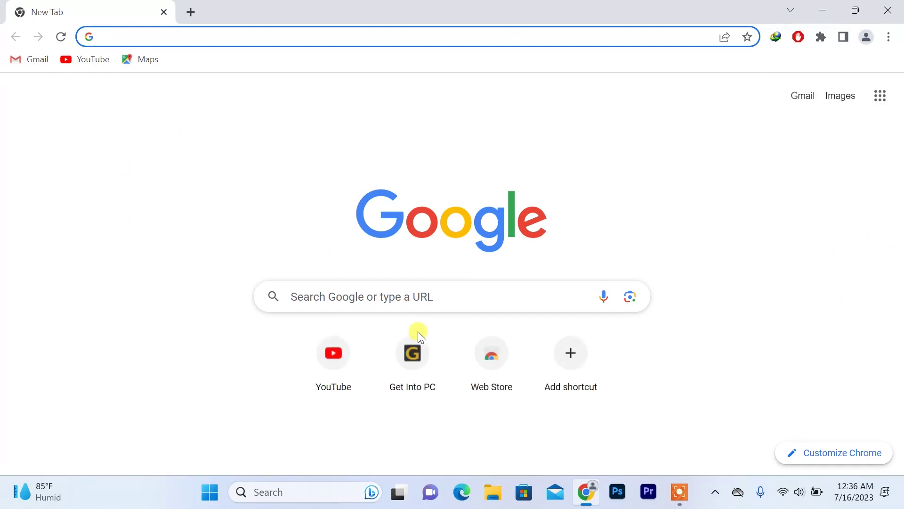
Search Google for "microsoft deployment tool" and open Microsoft's official Office Deployment Tool download page.
type("micro")
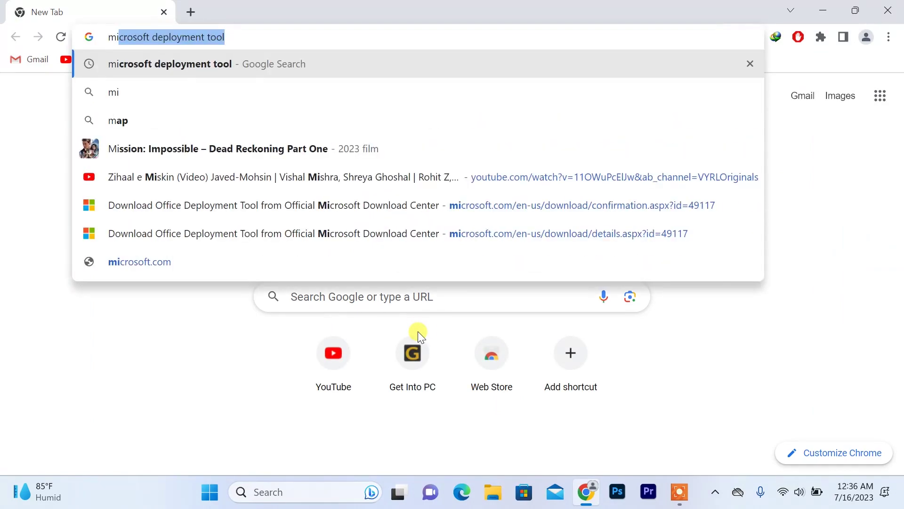
type("s")
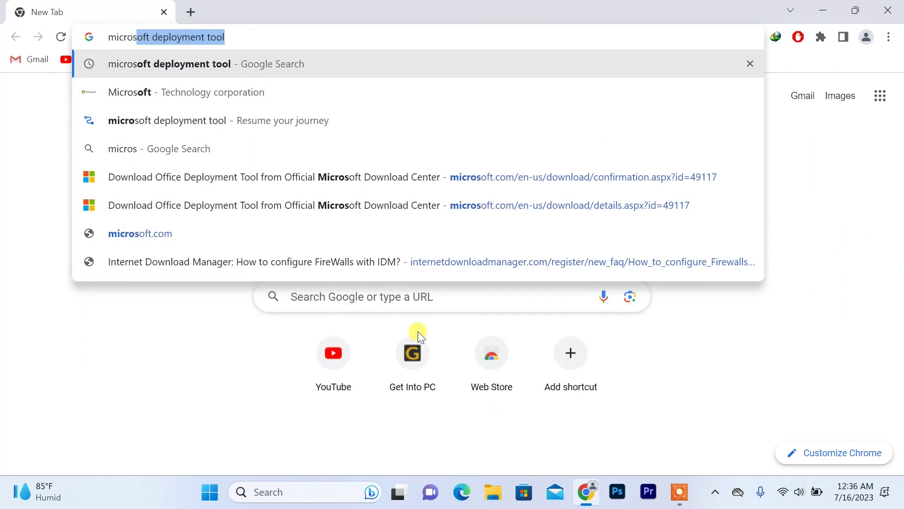
type("oft")
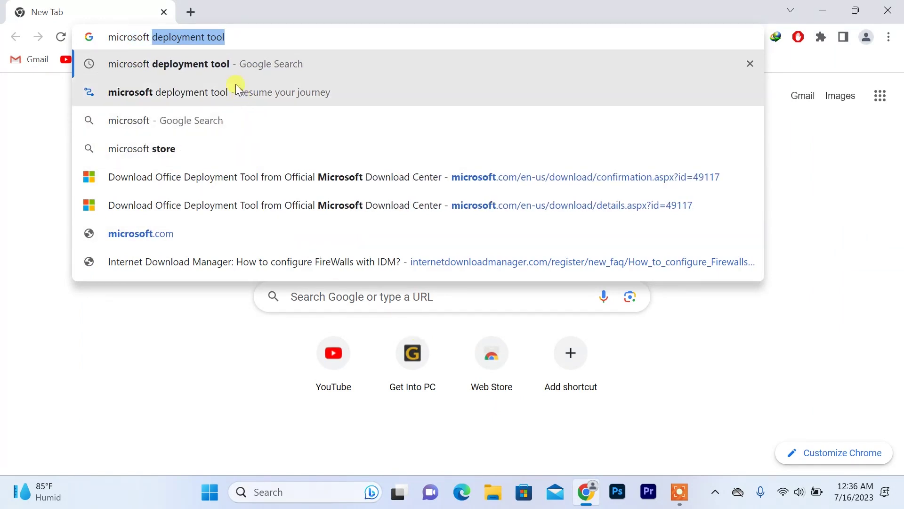
left_click(190, 63)
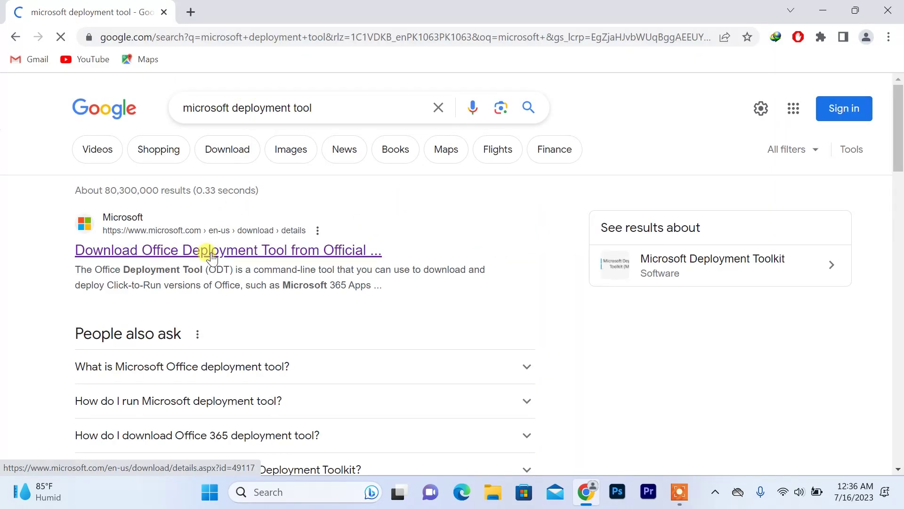
left_click(272, 257)
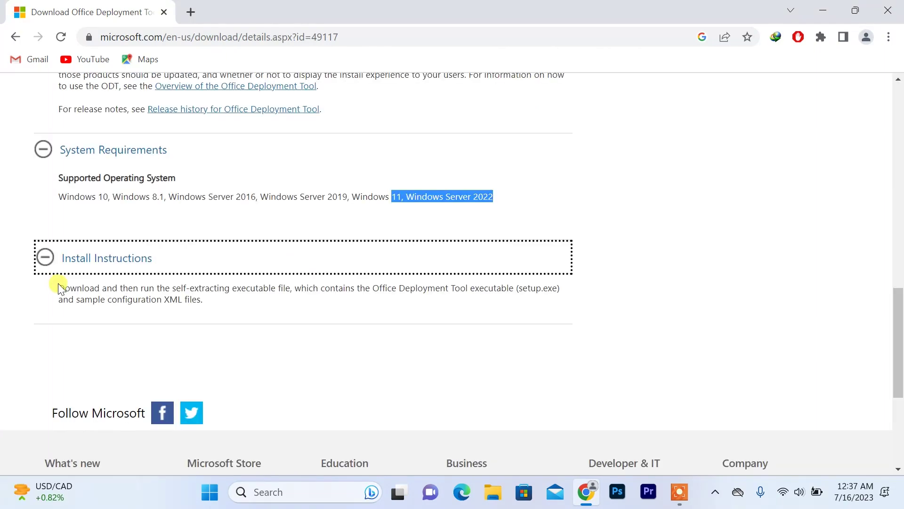
Check the install instructions, request the English Office Deployment Tool download, and accept adding the duplicate download link.
left_click_drag(60, 288, 217, 301)
left_click(216, 299)
scroll(216, 299, "up", 15)
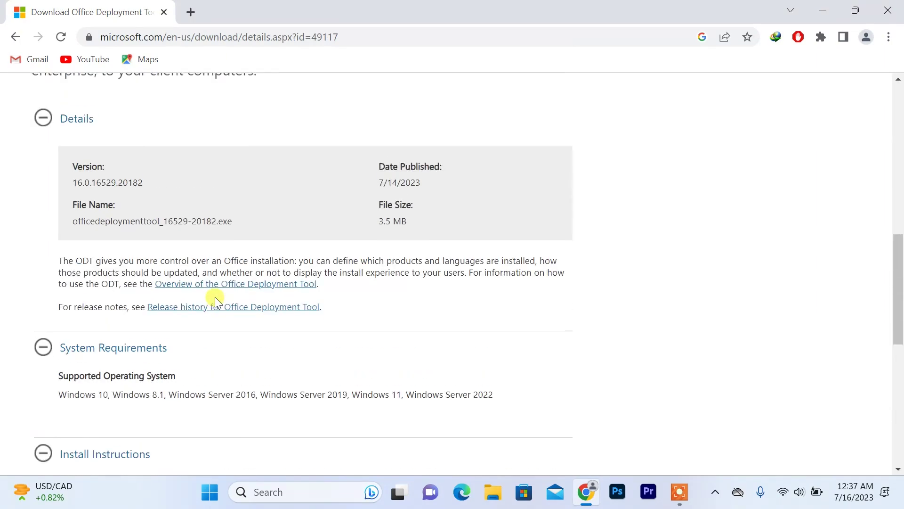
scroll(214, 302, "down", 1)
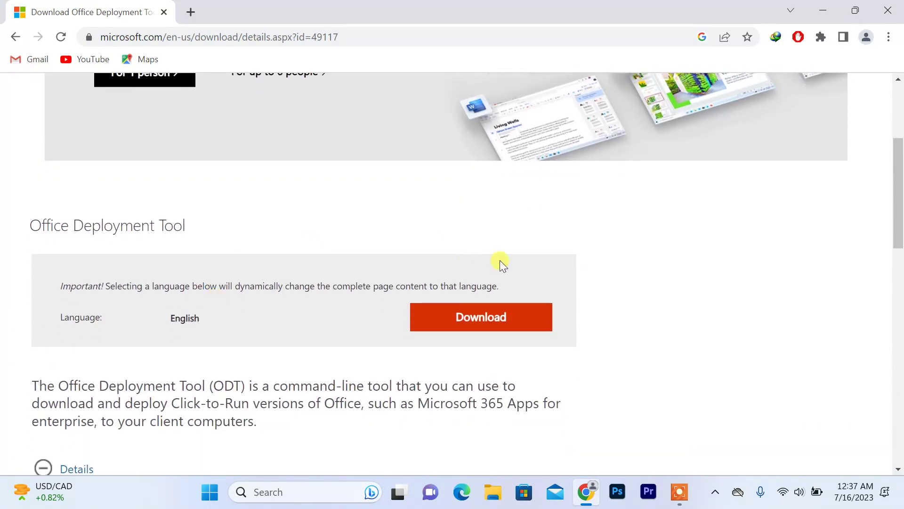
left_click(488, 324)
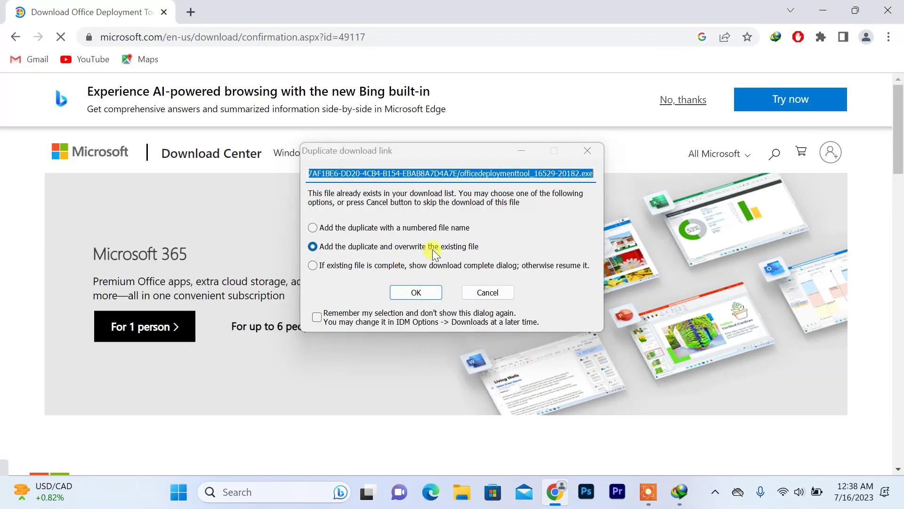
left_click(431, 283)
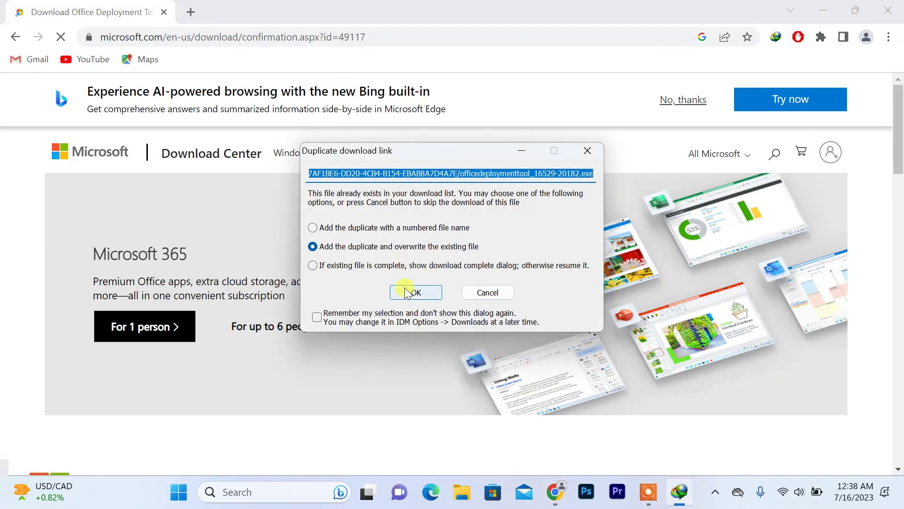
left_click(432, 289)
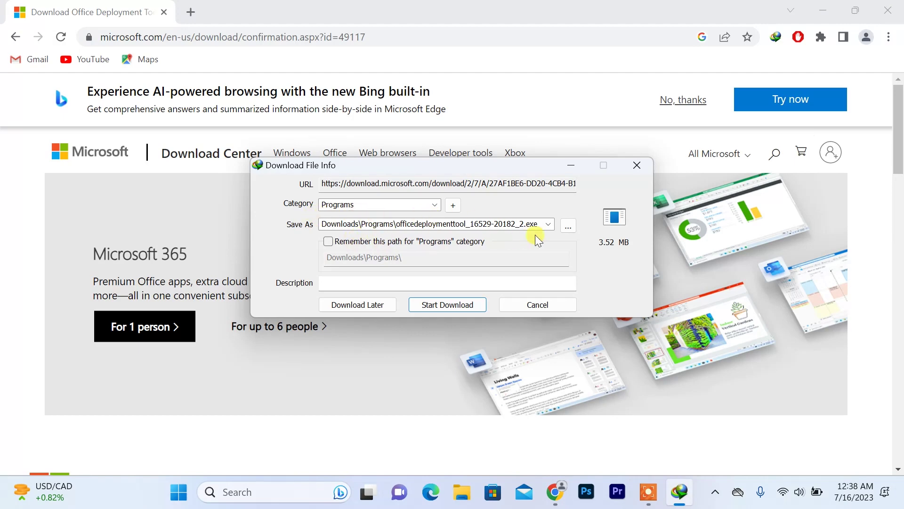
left_click(570, 226)
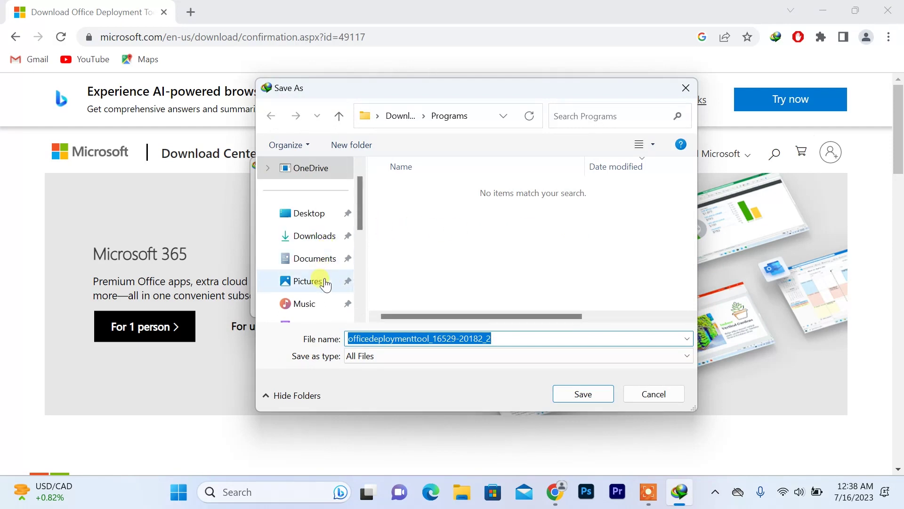
scroll(324, 282, "down", 3)
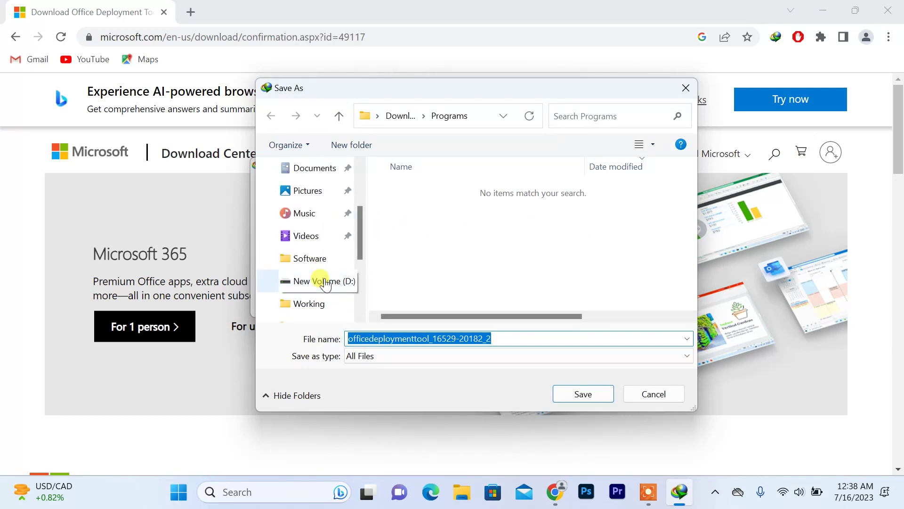
scroll(324, 284, "up", 1)
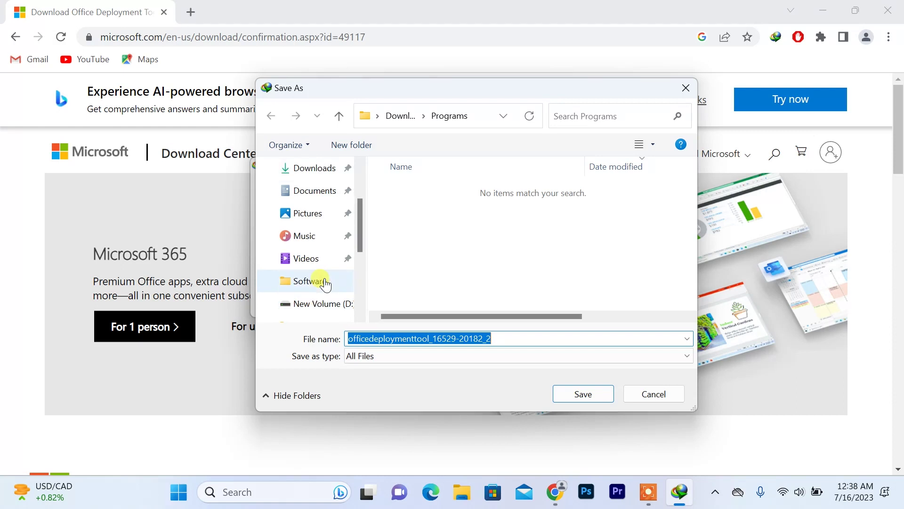
scroll(324, 283, "up", 3)
left_click(314, 236)
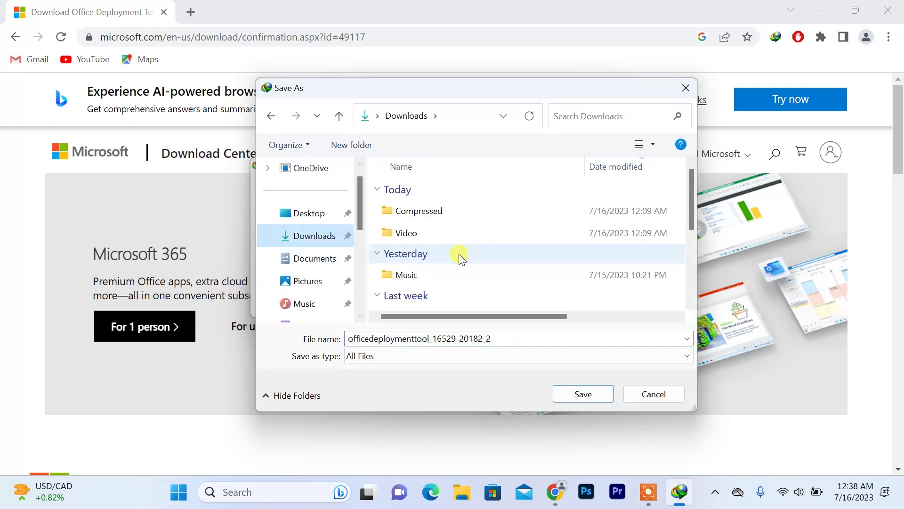
left_click(583, 394)
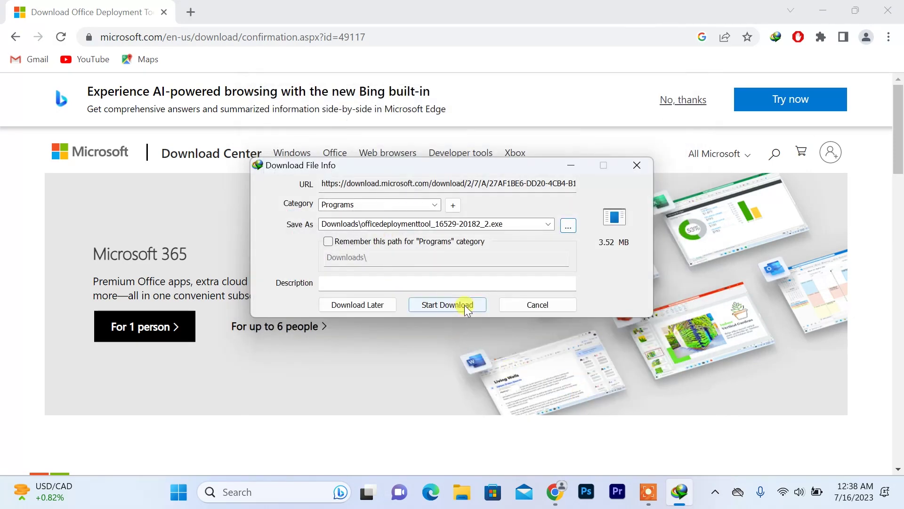
left_click(445, 307)
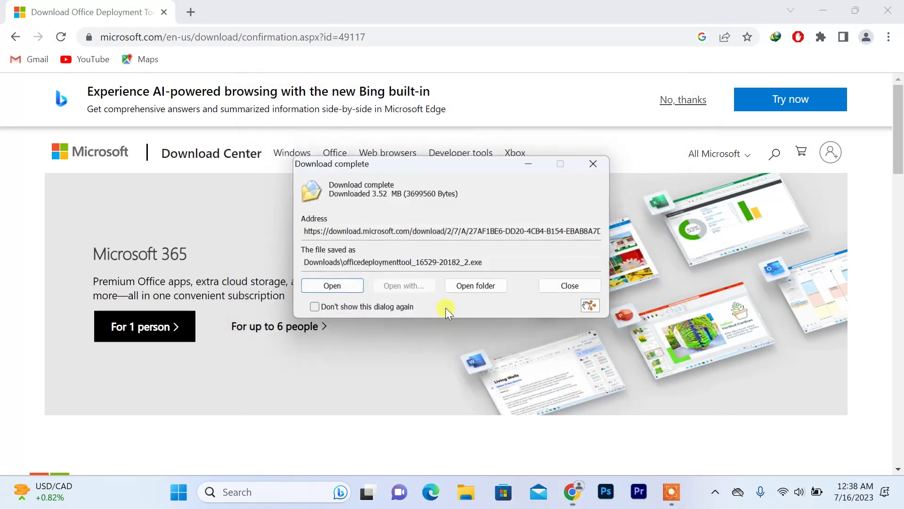
Open the folder containing the downloaded Office Deployment Tool file in File Explorer.
left_click(483, 286)
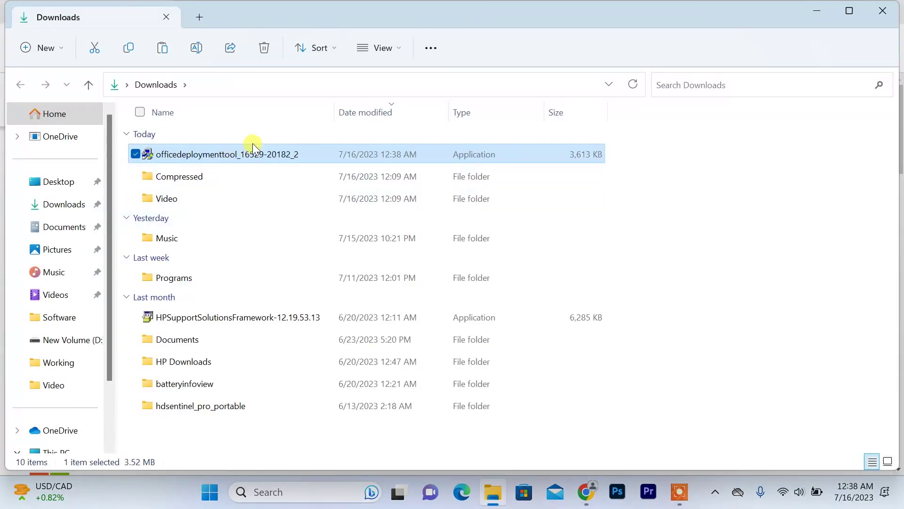
right_click(284, 156)
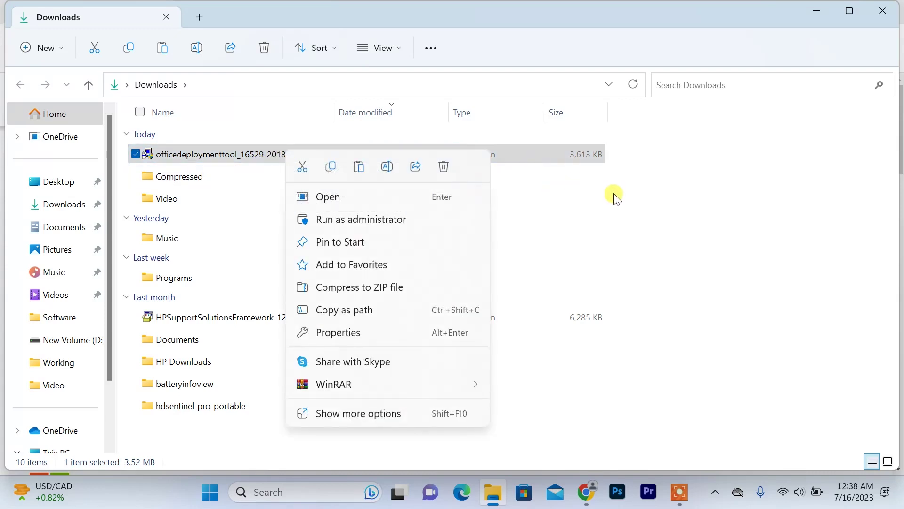
left_click(591, 197)
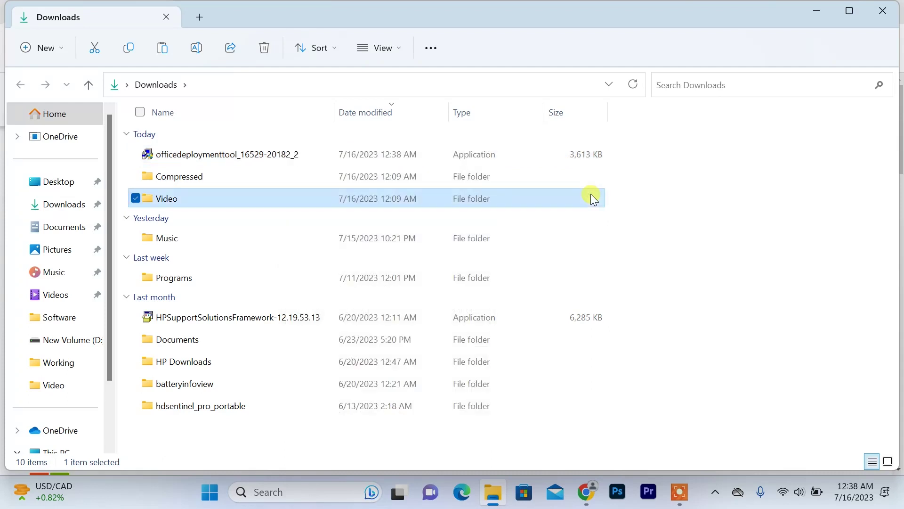
left_click(679, 492)
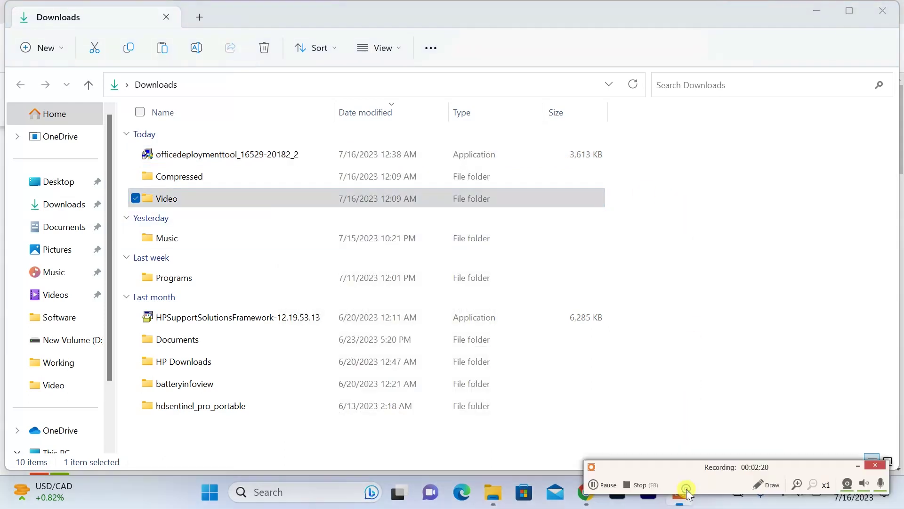
left_click(597, 488)
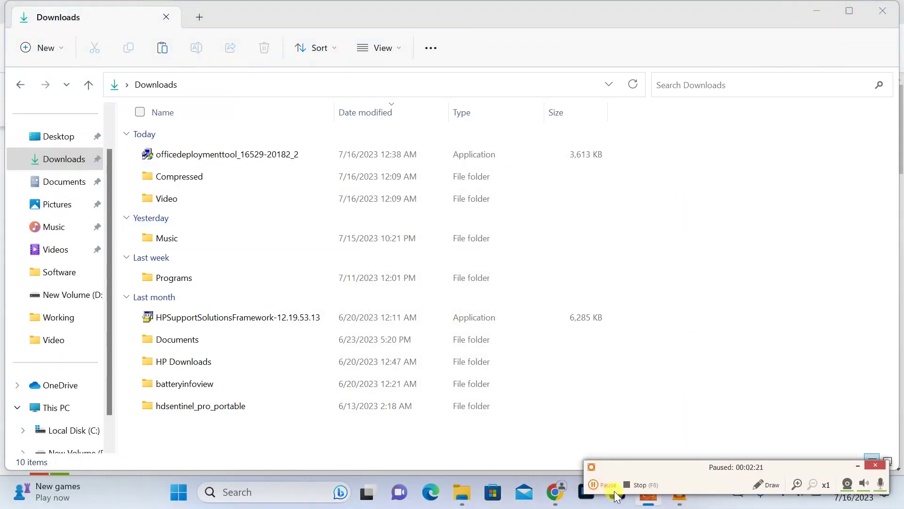
left_click(856, 465)
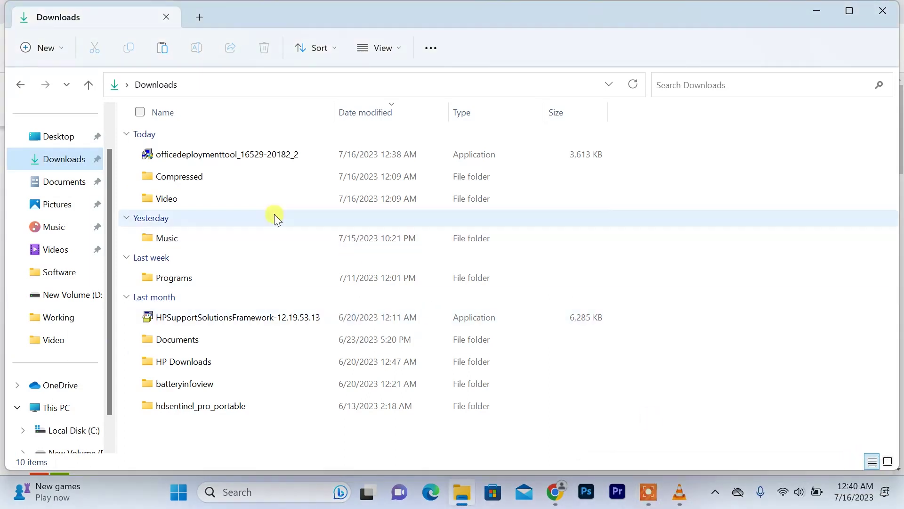
Create a folder named "Microsoft office 2021" in Downloads.
right_click(689, 193)
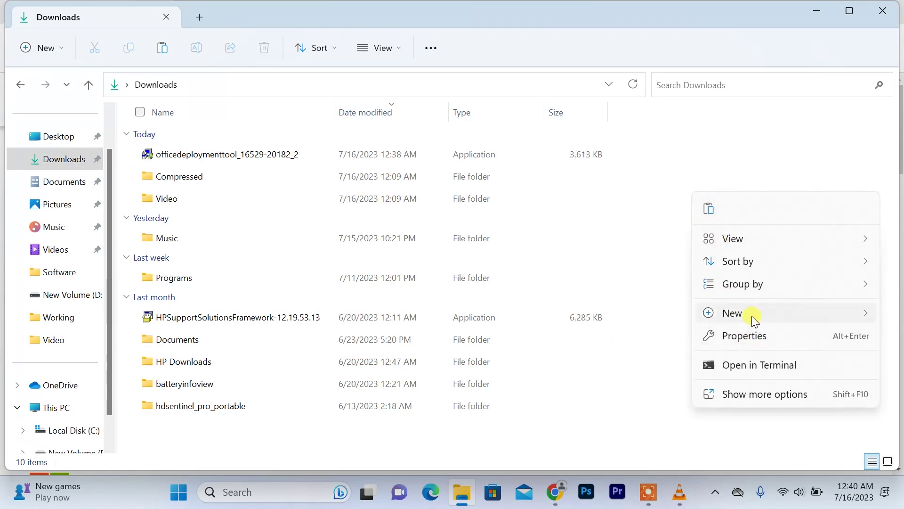
mouse_move(751, 315)
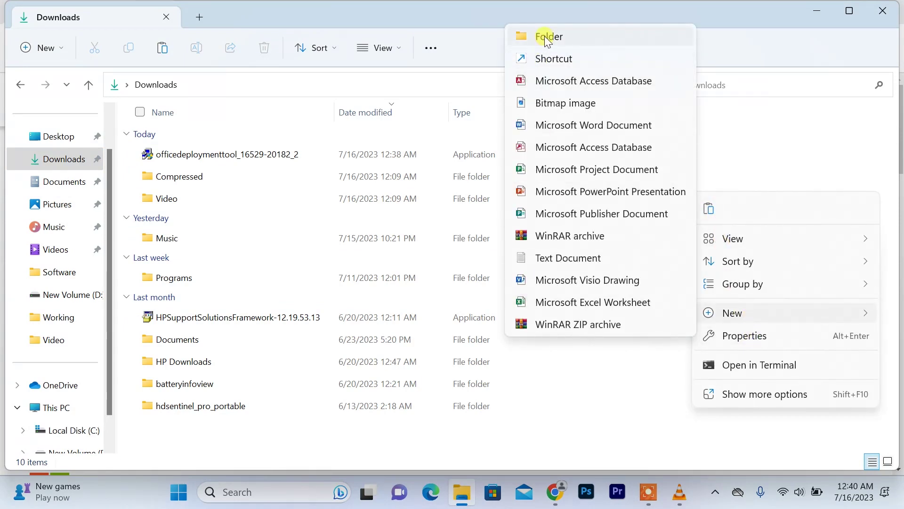
left_click(561, 32)
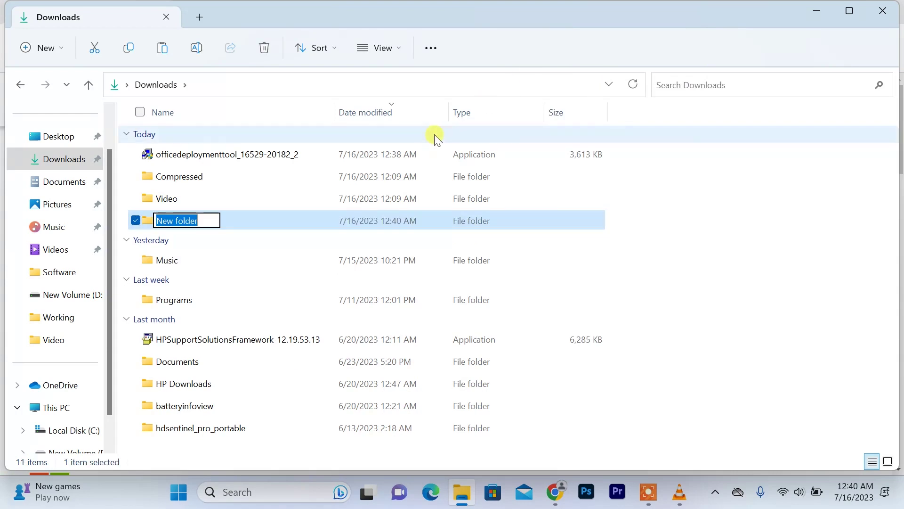
type("Microsof")
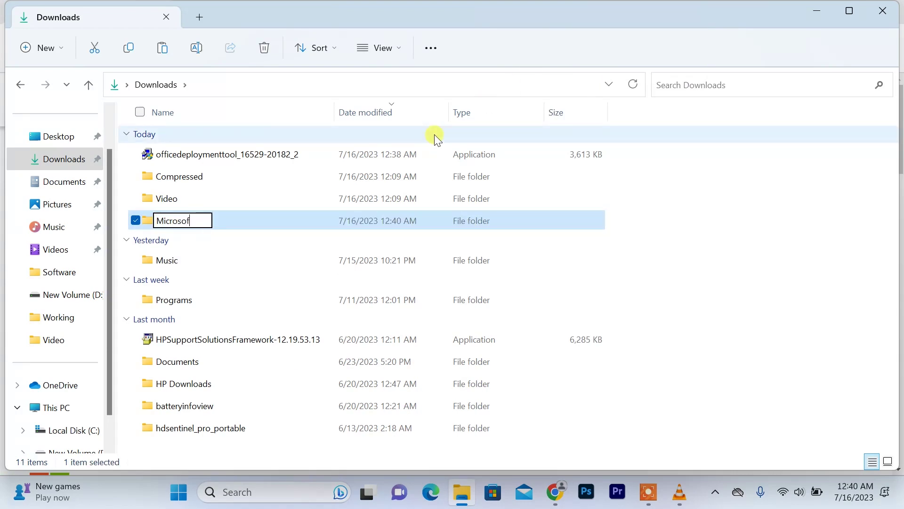
type("t office 2021")
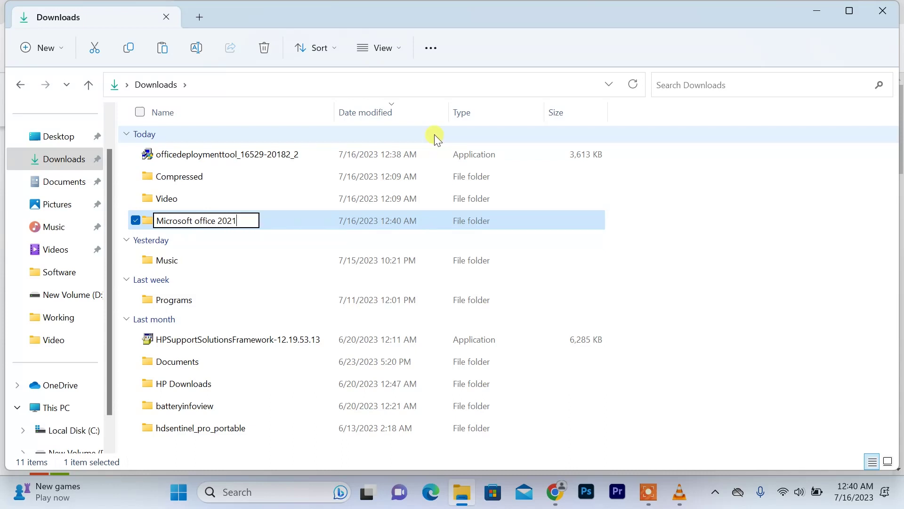
left_click(285, 220)
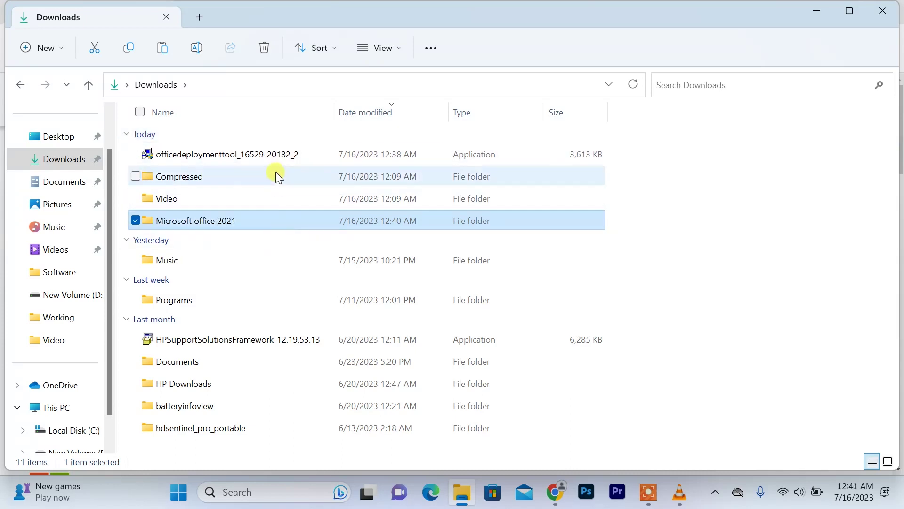
left_click(292, 156)
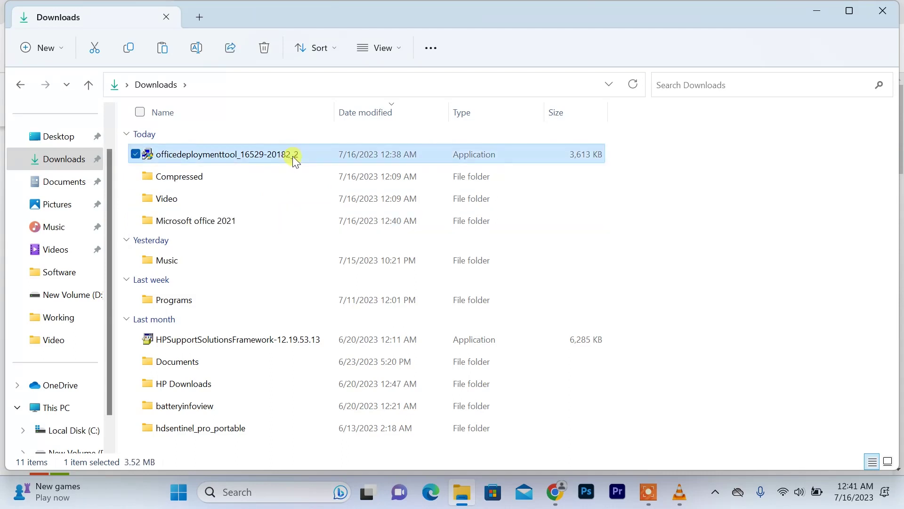
right_click(292, 156)
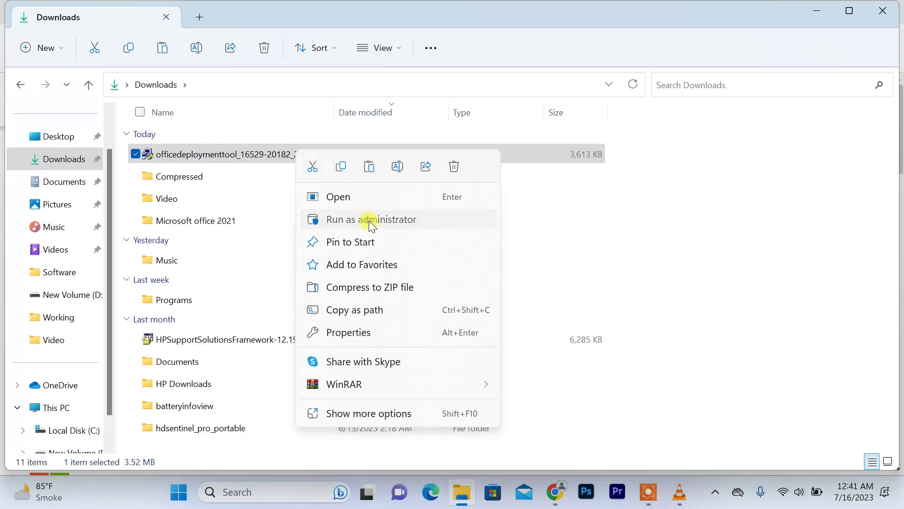
left_click(369, 220)
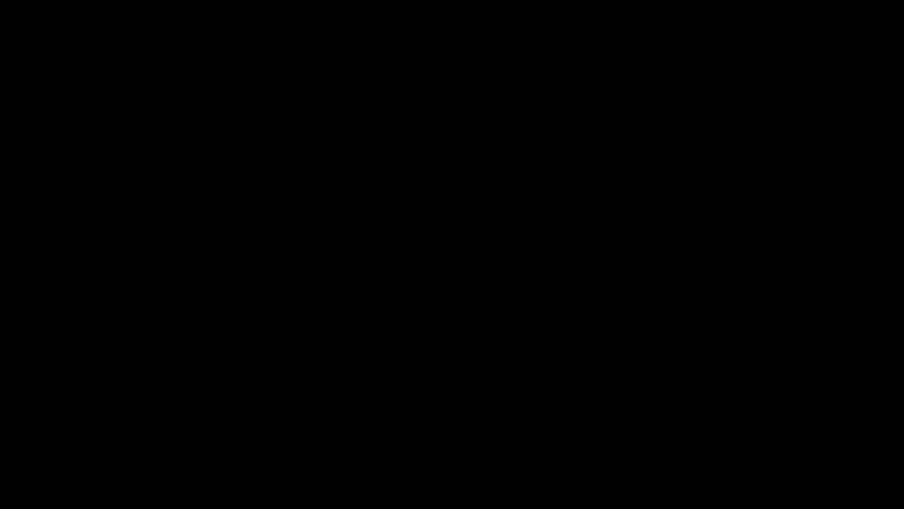
left_click(394, 357)
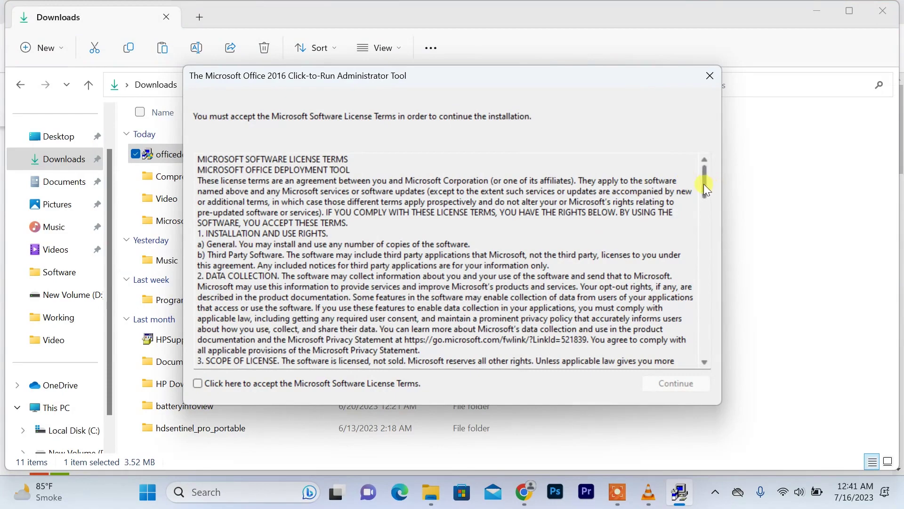
Accept the Microsoft Software License Terms and continue to the choice of extraction folder.
left_click_drag(704, 184, 703, 346)
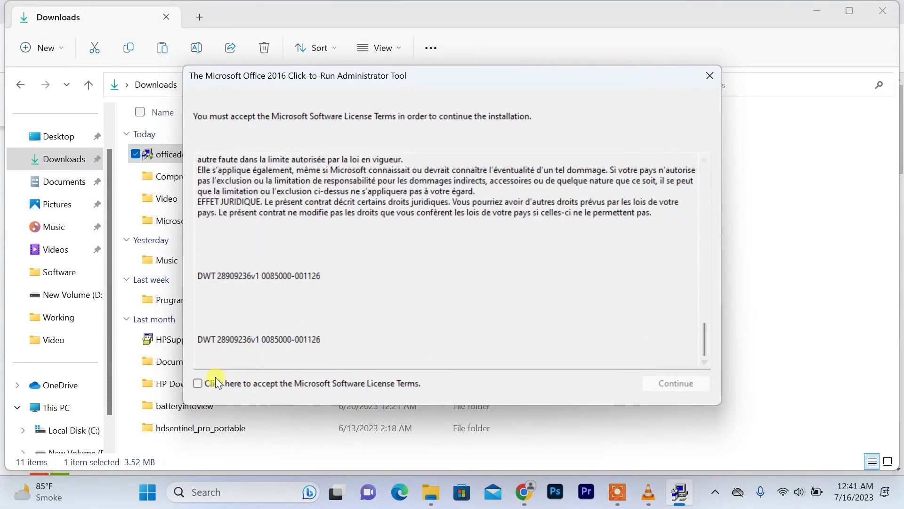
left_click(199, 382)
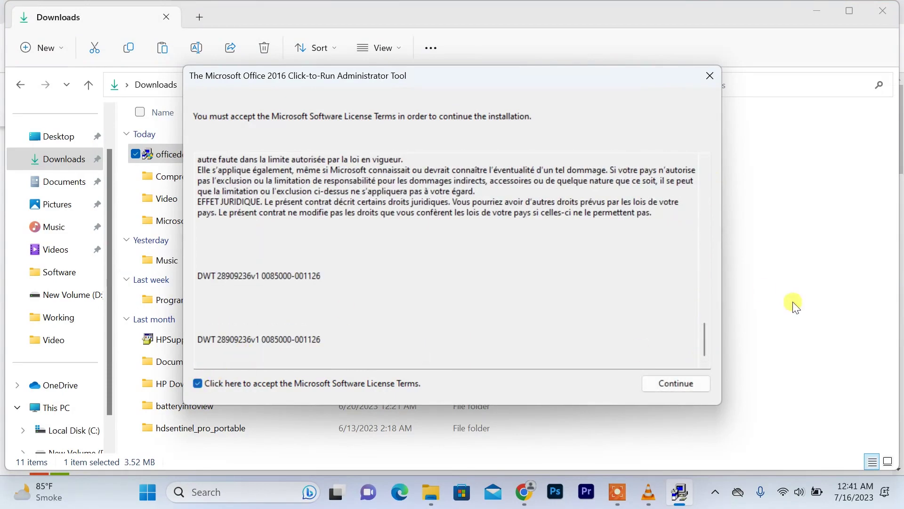
left_click(665, 380)
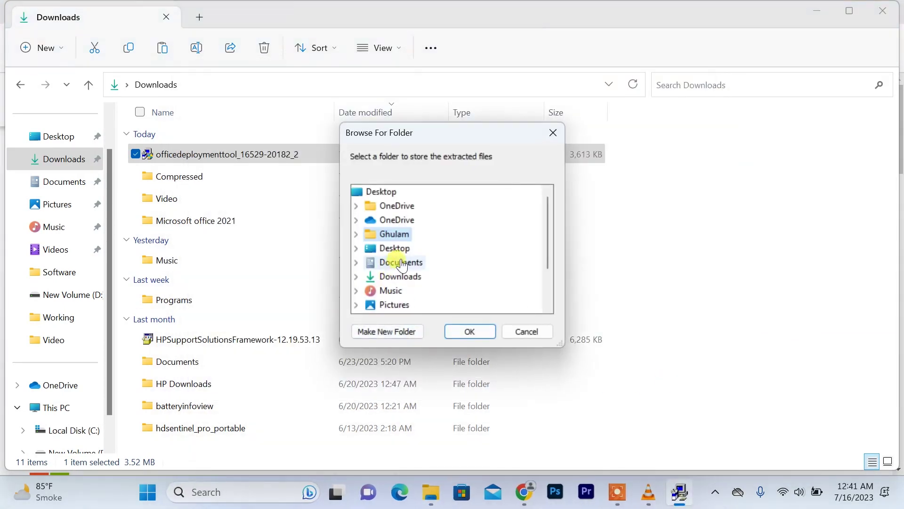
Extract the deployment tool files into the "Microsoft office 2021" folder in Downloads and dismiss the completion message.
left_click(410, 278)
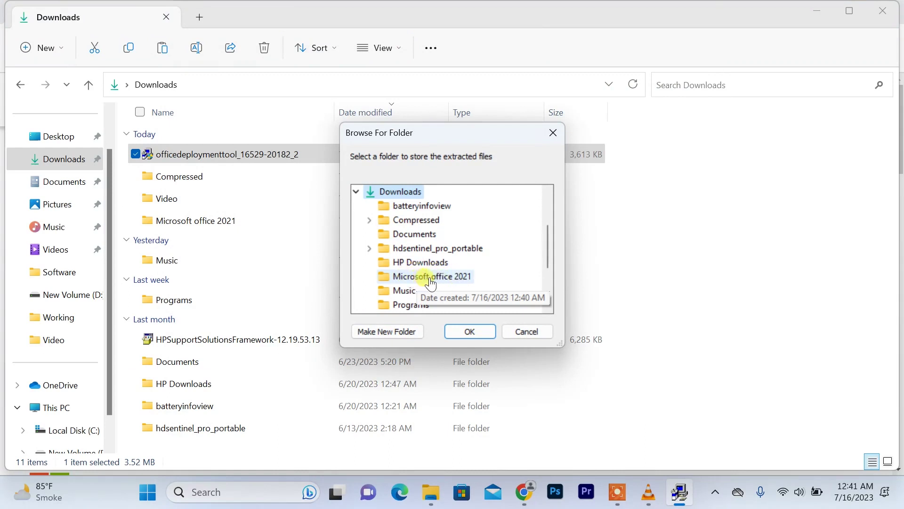
left_click(405, 282)
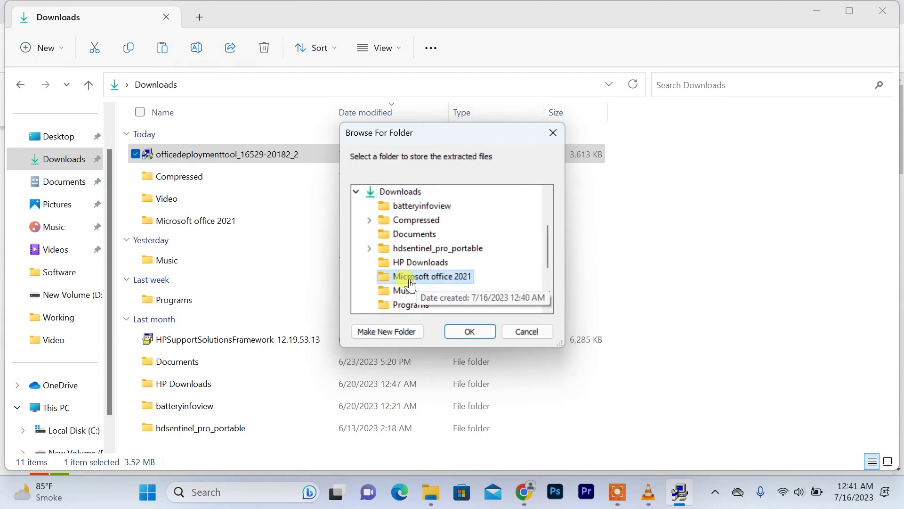
left_click(467, 333)
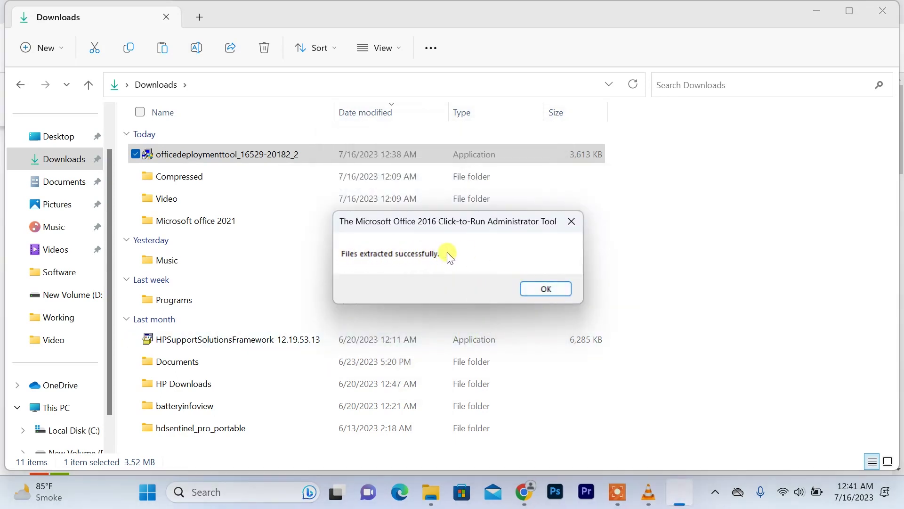
left_click(552, 289)
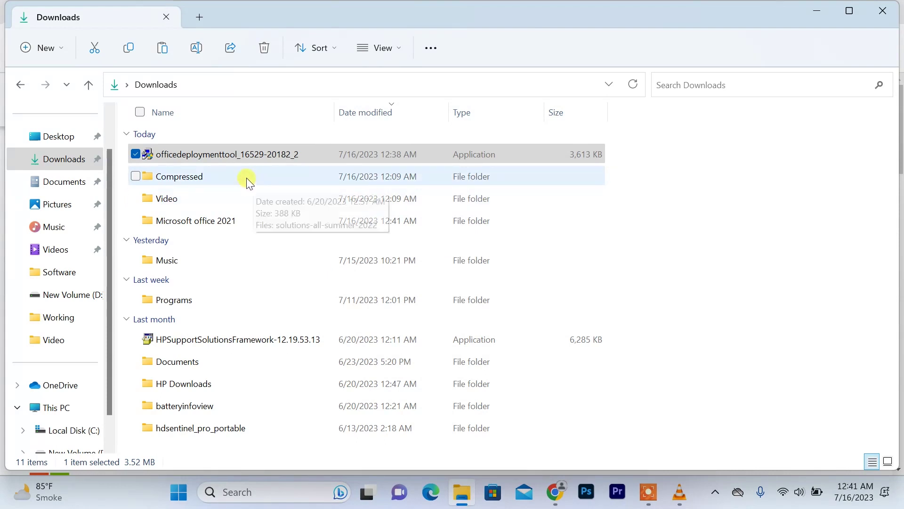
In the "Microsoft office 2021" folder, delete configuration-Office365-x64, configuration-Office365-x86 and configuration-Office2019Enterprise.
double_click(240, 222)
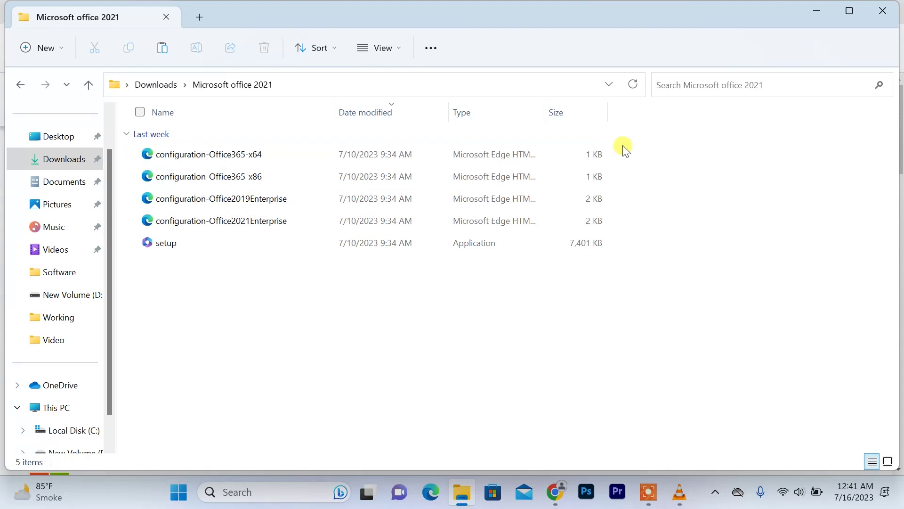
left_click_drag(617, 153, 571, 206)
right_click(468, 176)
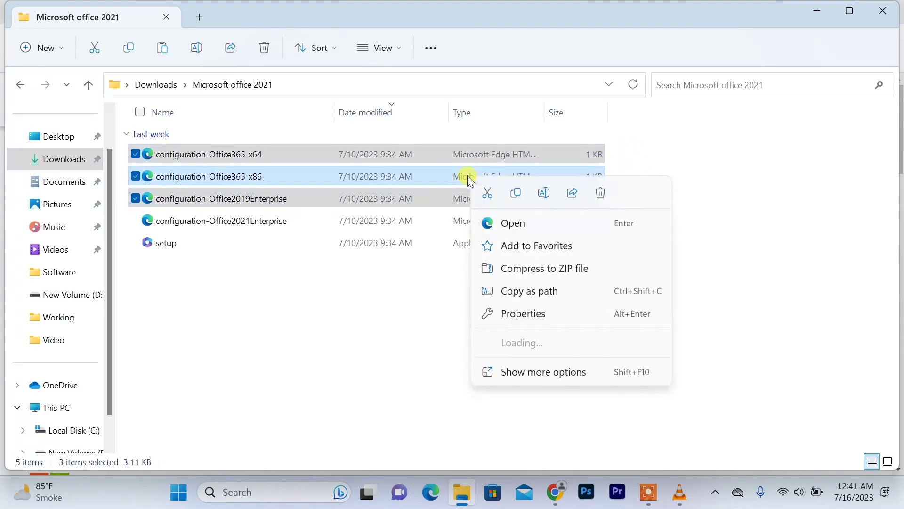
left_click(601, 193)
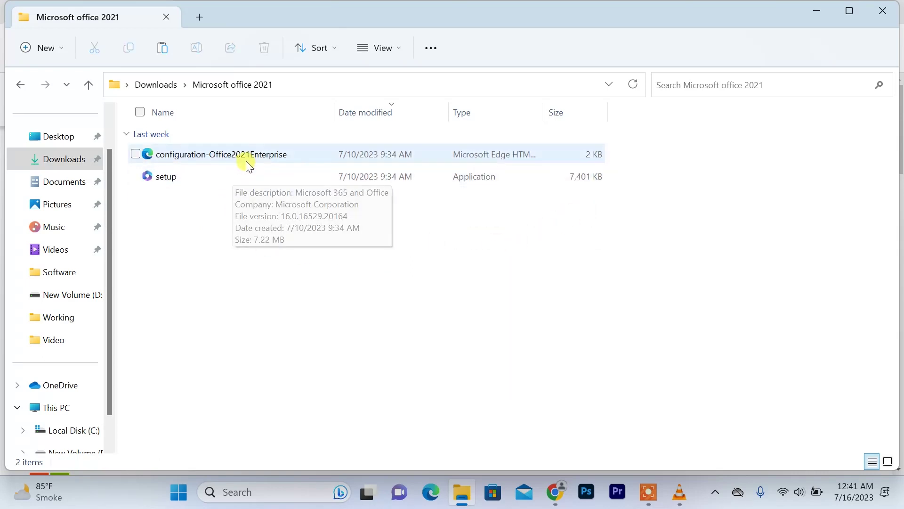
Open configuration-Office2021Enterprise to view its XML contents, and close it.
double_click(258, 155)
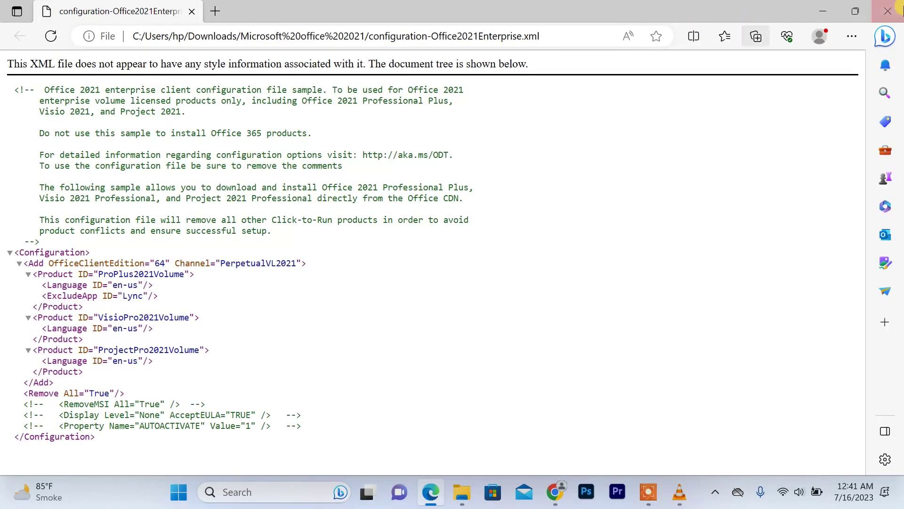
left_click(888, 11)
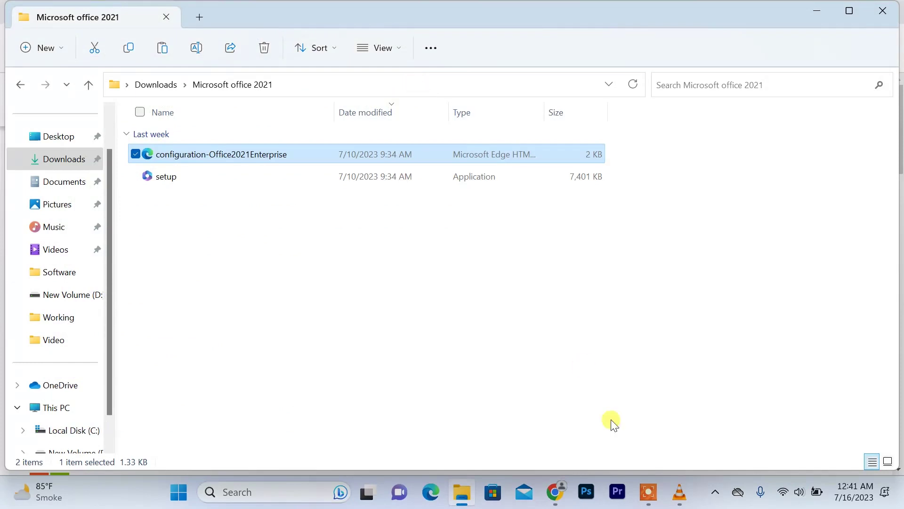
mouse_move(650, 498)
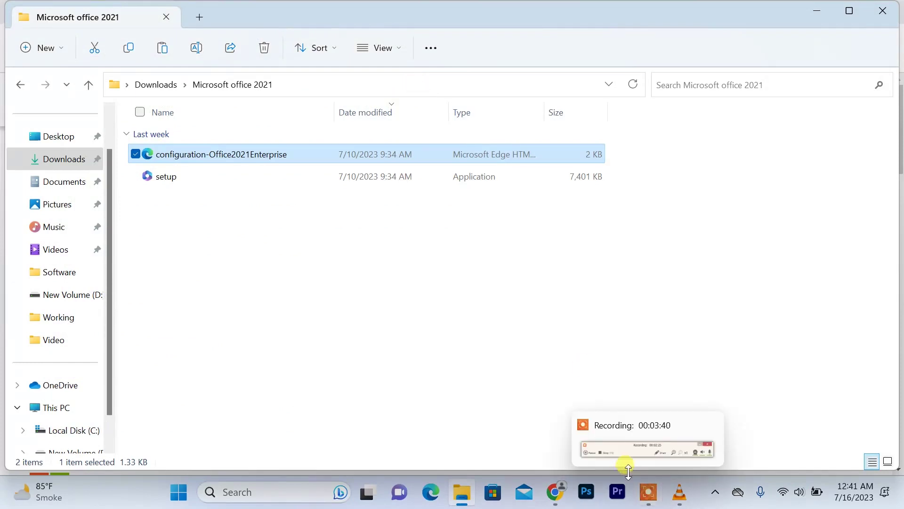
right_click(652, 506)
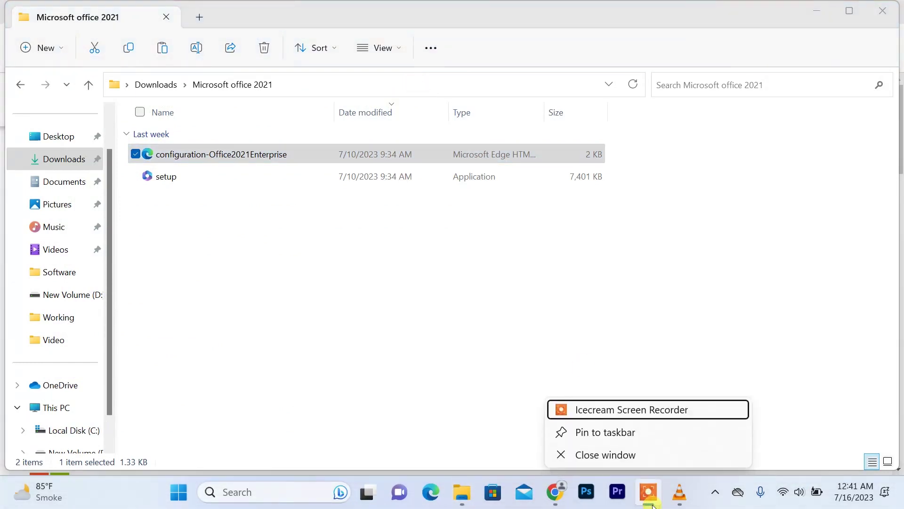
left_click(652, 506)
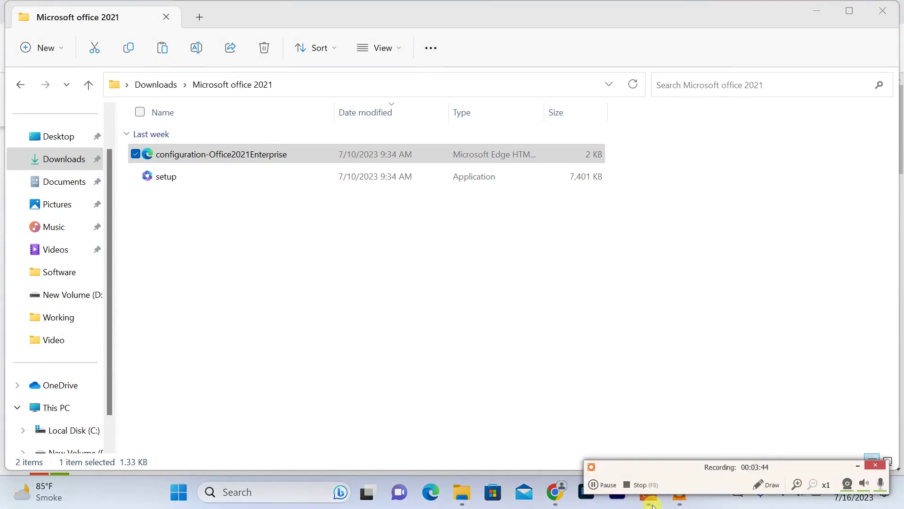
left_click(598, 482)
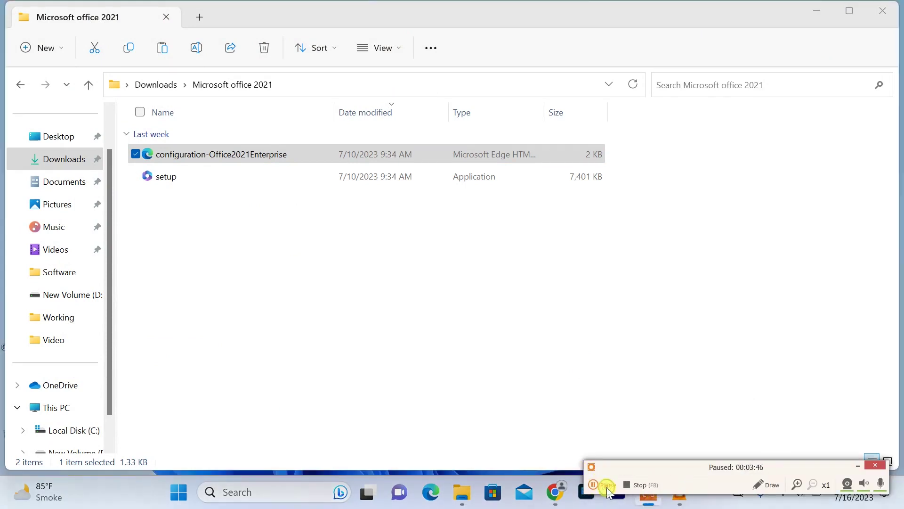
left_click(597, 482)
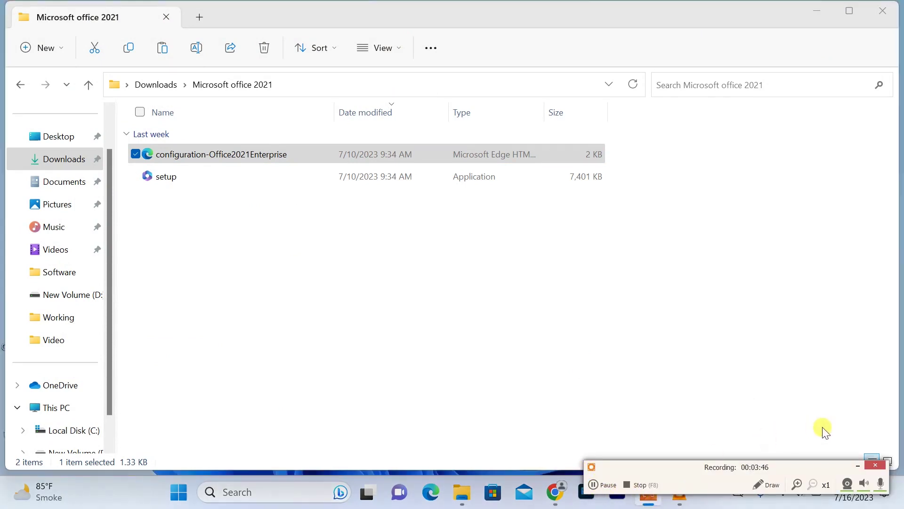
left_click(855, 466)
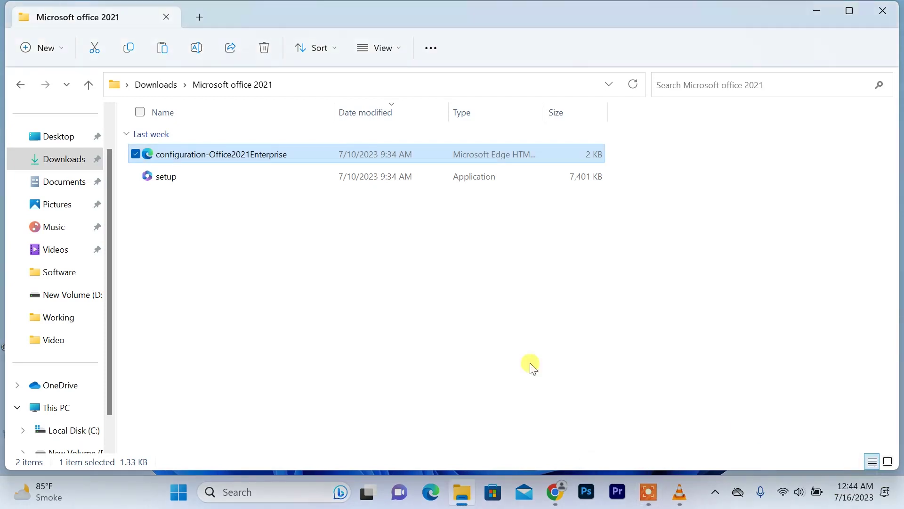
Open a PowerShell window in the "Microsoft office 2021" folder and maximize it.
right_click(281, 156)
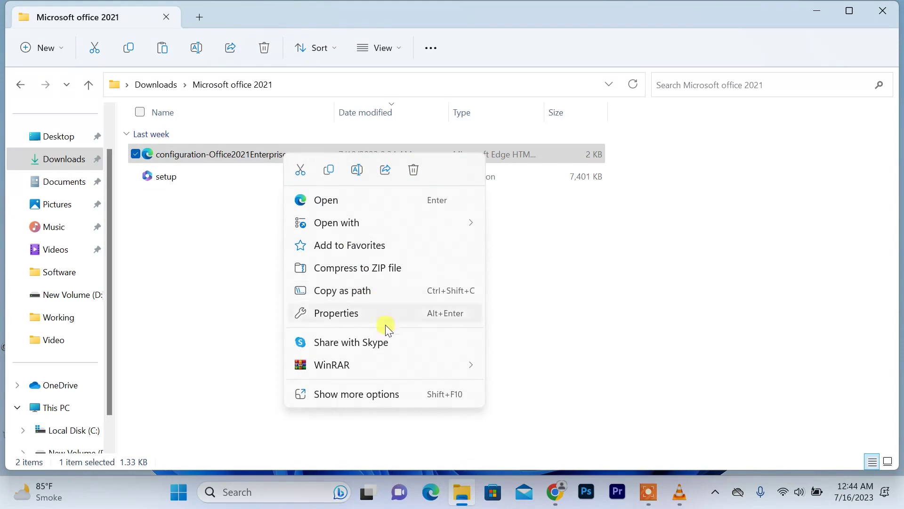
left_click(516, 257)
right_click(517, 256, "shift")
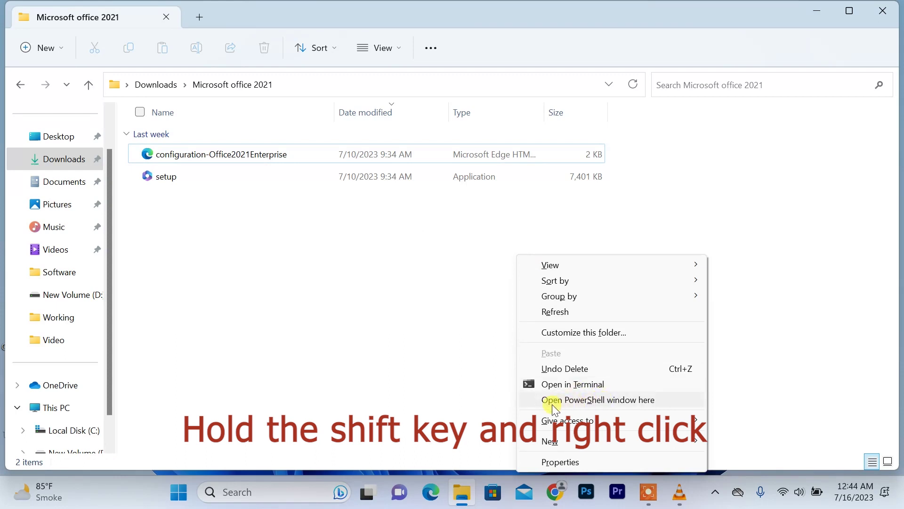
left_click(631, 398)
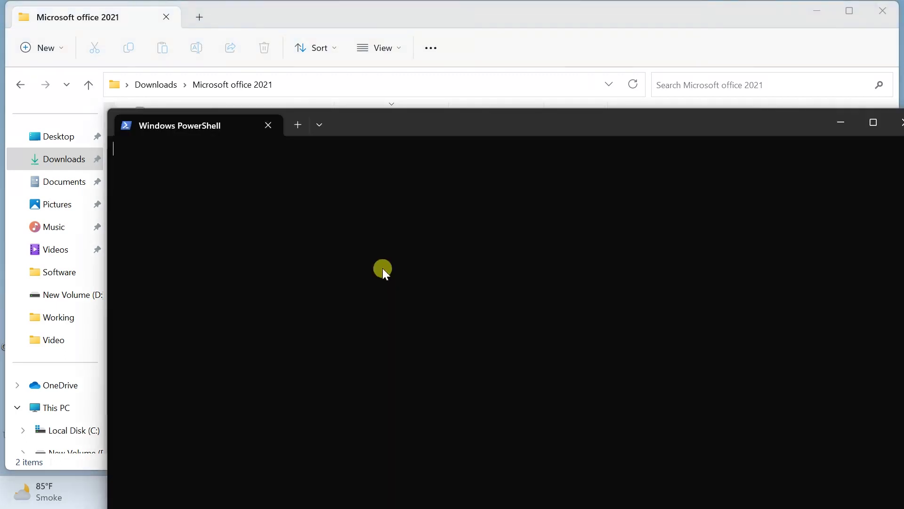
left_click(869, 119)
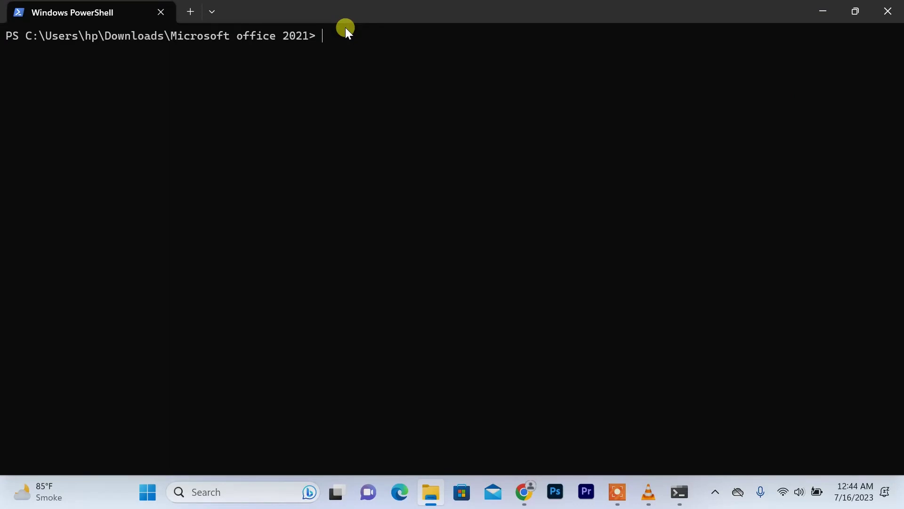
Run ".\setup.exe /configure .\configuration-Office2021Enterprise.xml" and accept the Office license agreement.
type(".\\setup.exe /configure .\\configuration-Office2021Enterprise.xml")
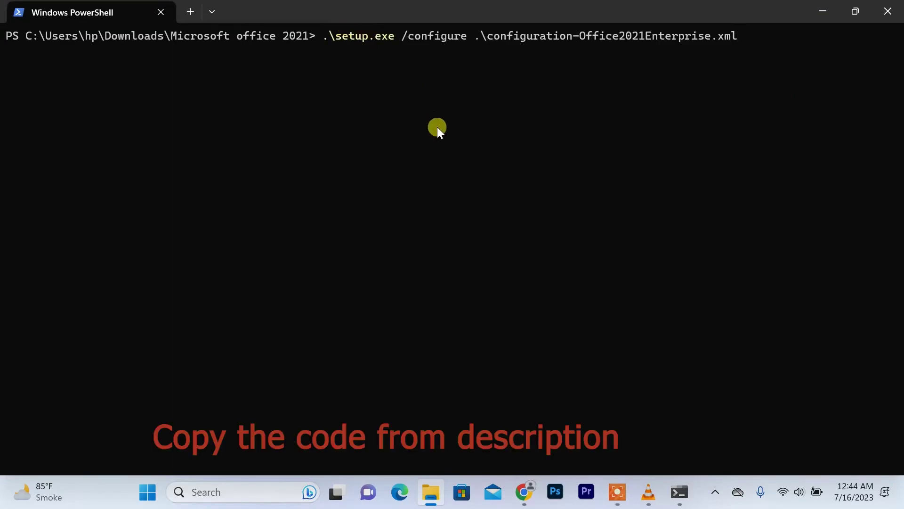
key("Return")
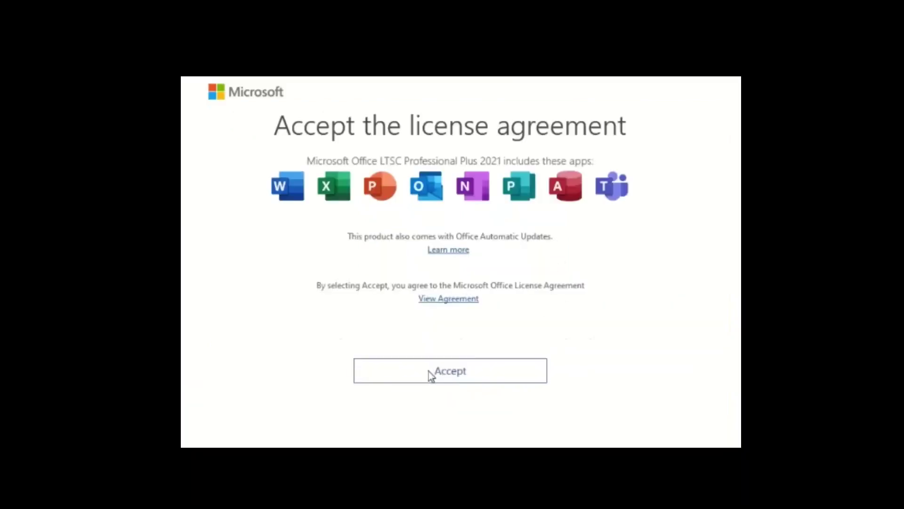
left_click(429, 372)
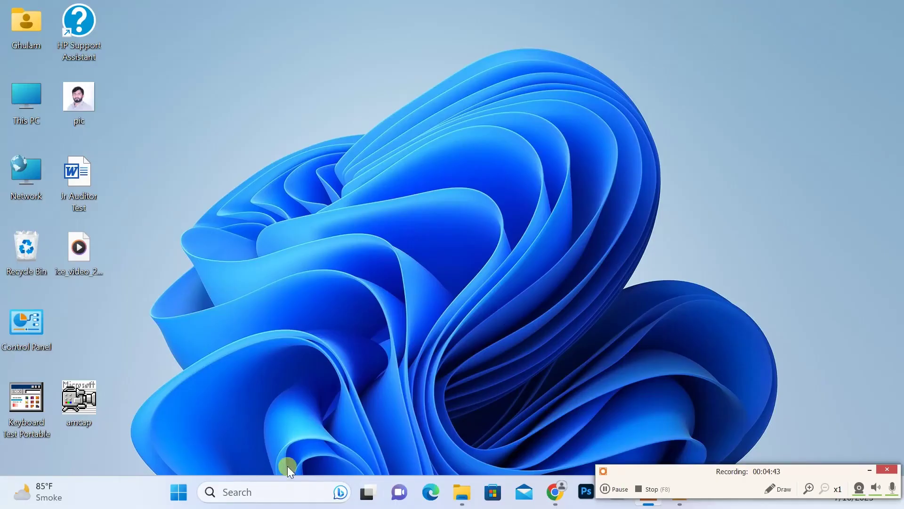
Find Word through Windows search, launch it and create a blank document.
left_click(228, 494)
type("wo")
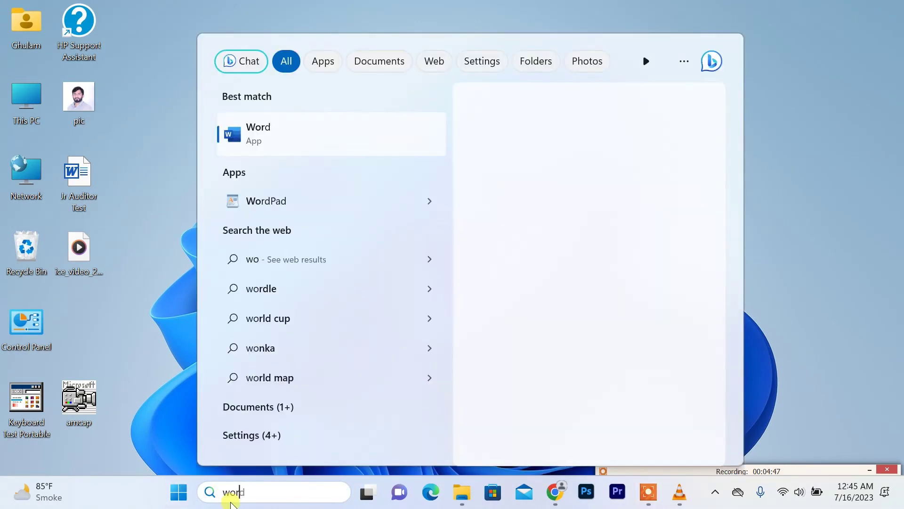
type("rd")
left_click(239, 136)
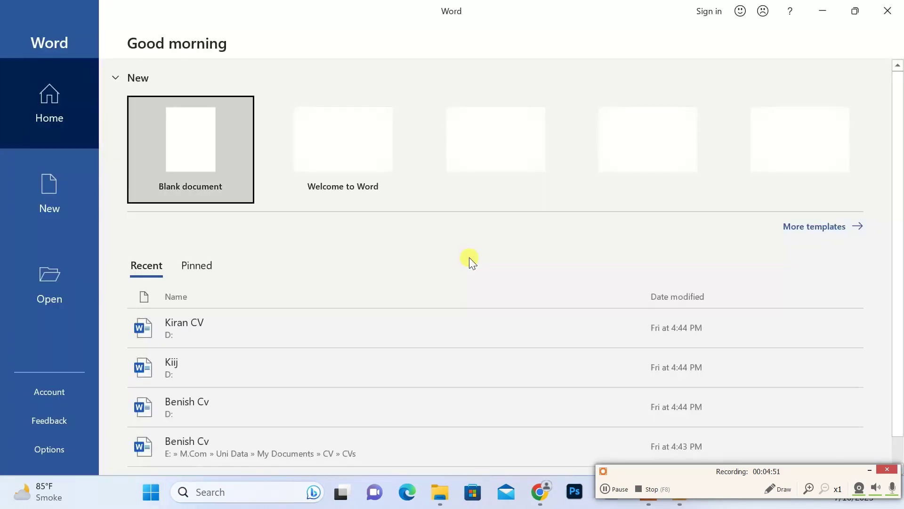
left_click(227, 166)
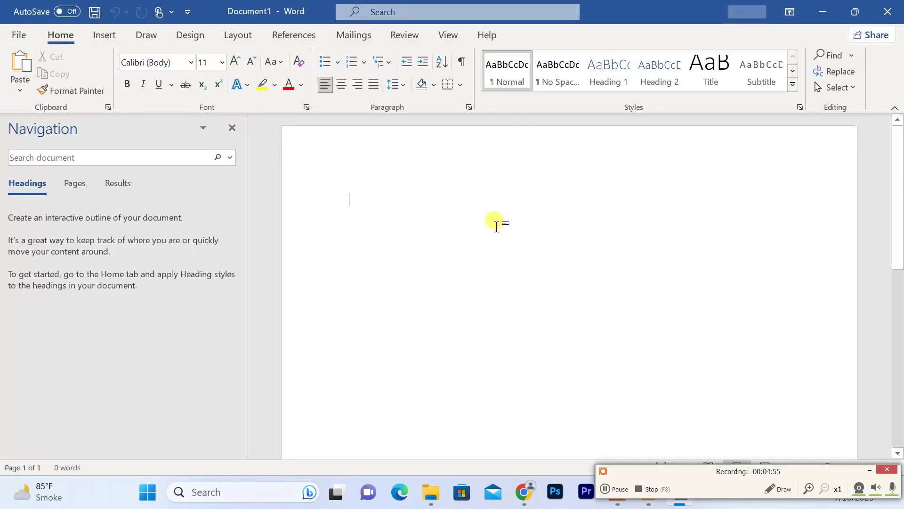
scroll(490, 234, "down", 3)
scroll(489, 234, "up", 4)
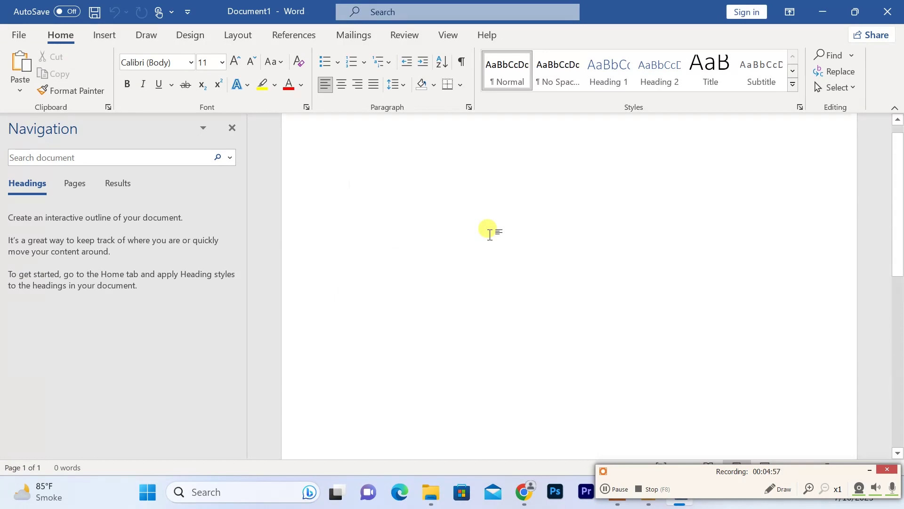
left_click(635, 287)
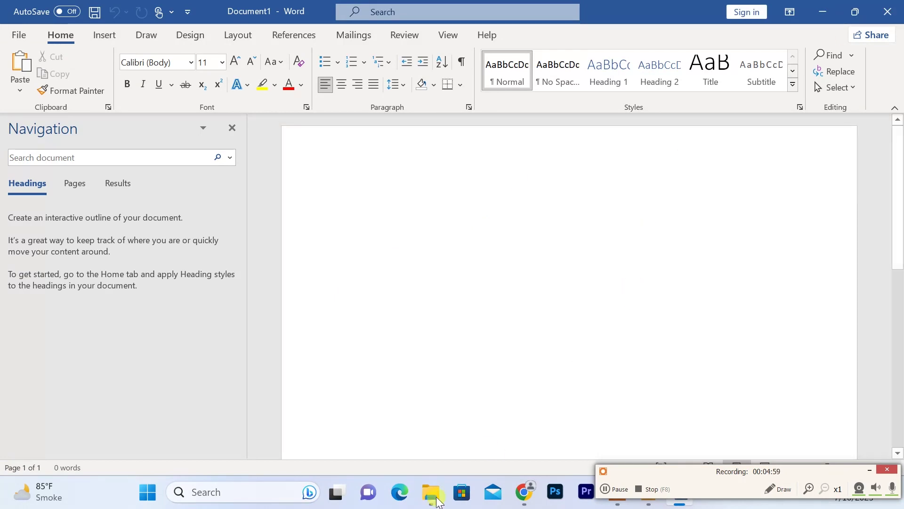
Launch Excel through Windows search to check a blank workbook, and close Excel.
left_click(203, 491)
type("e")
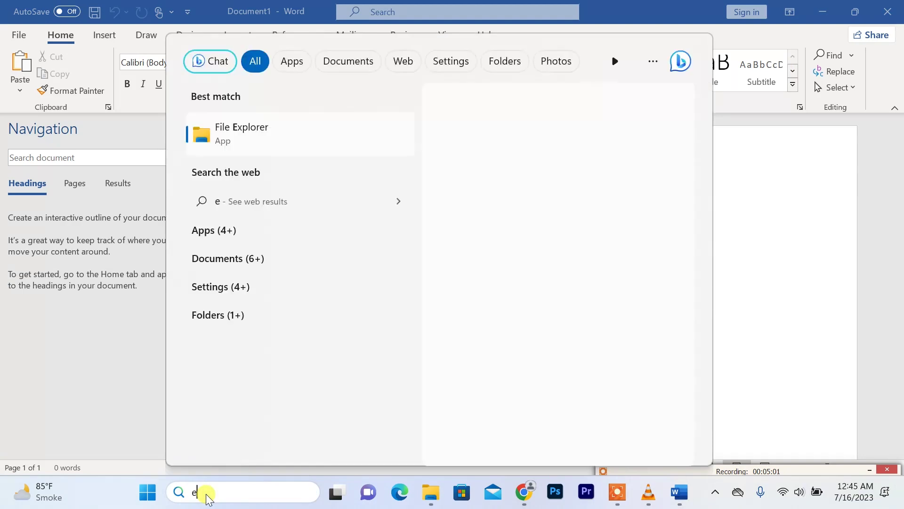
type("xcel")
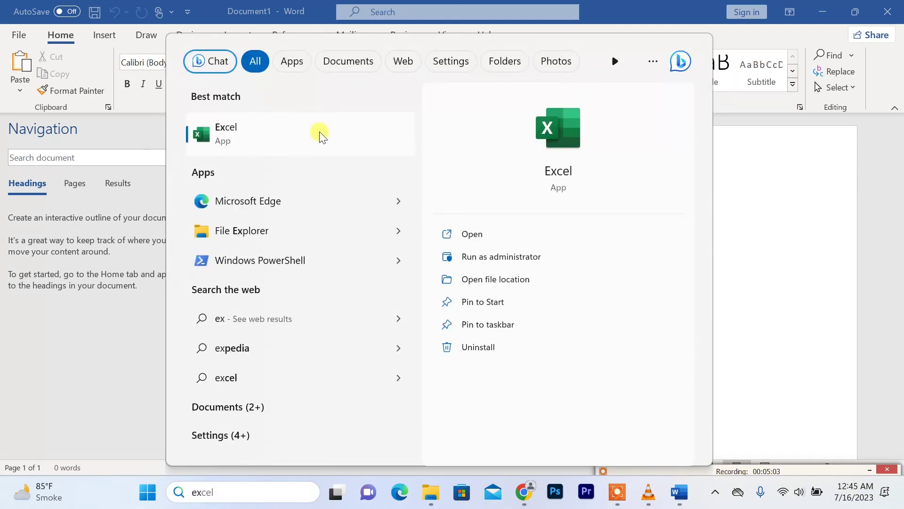
left_click(238, 129)
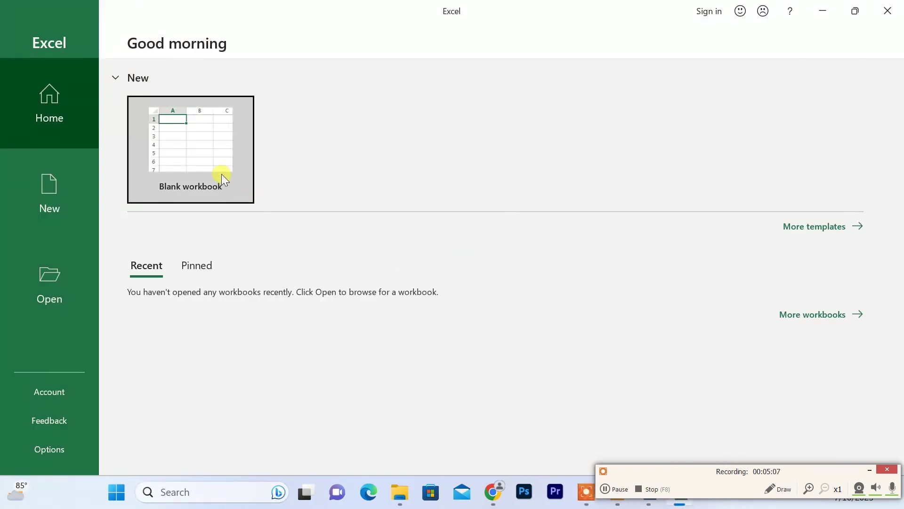
left_click(221, 172)
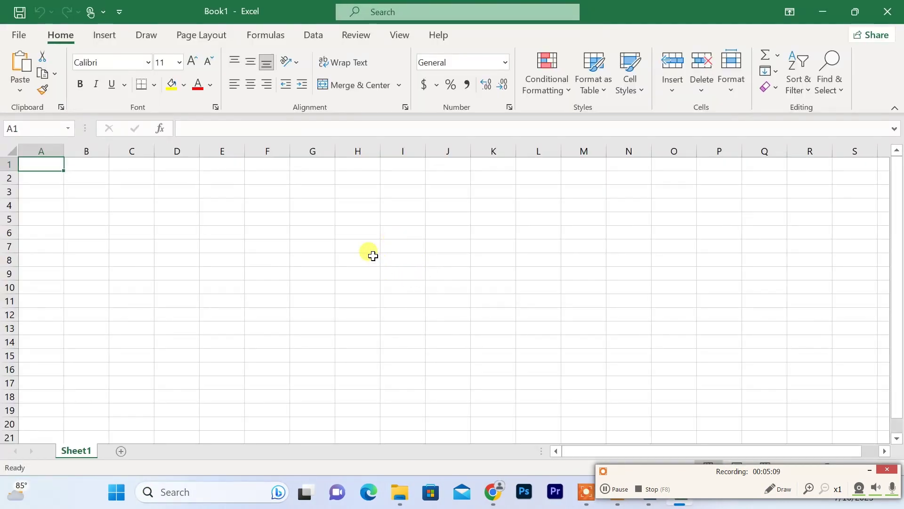
left_click(373, 256)
left_click(324, 233)
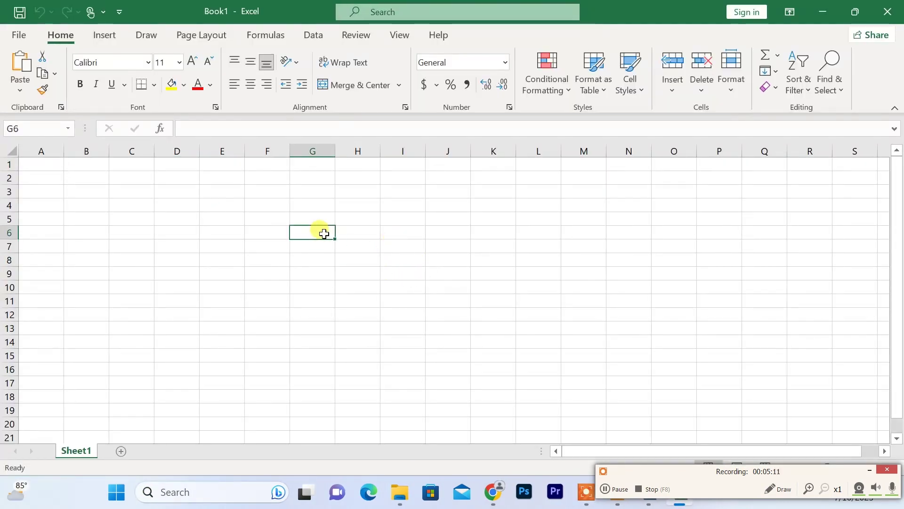
left_click(253, 221)
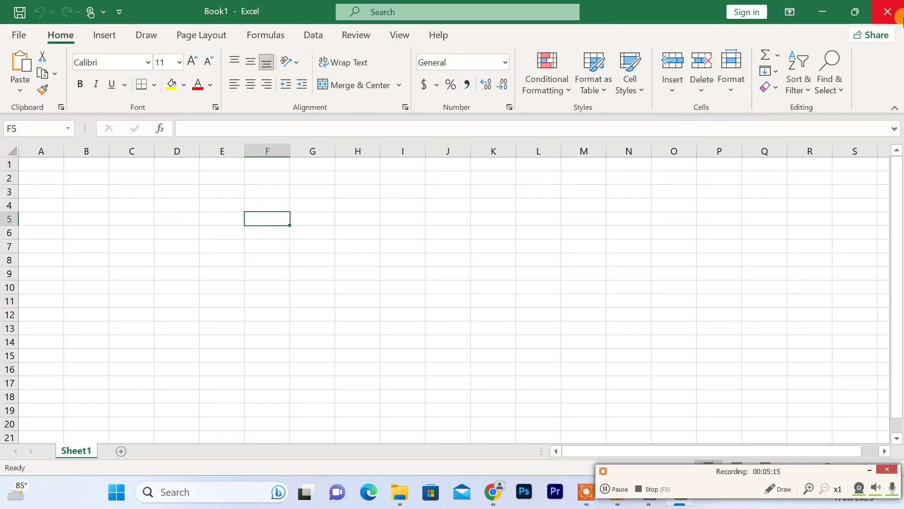
left_click(898, 19)
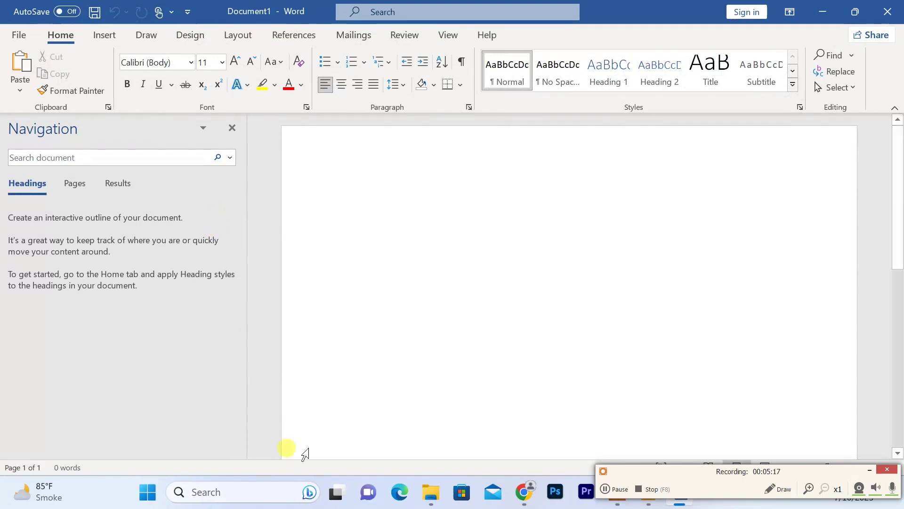
Find PowerPoint through Windows search, launch it and create a blank presentation.
left_click(259, 502)
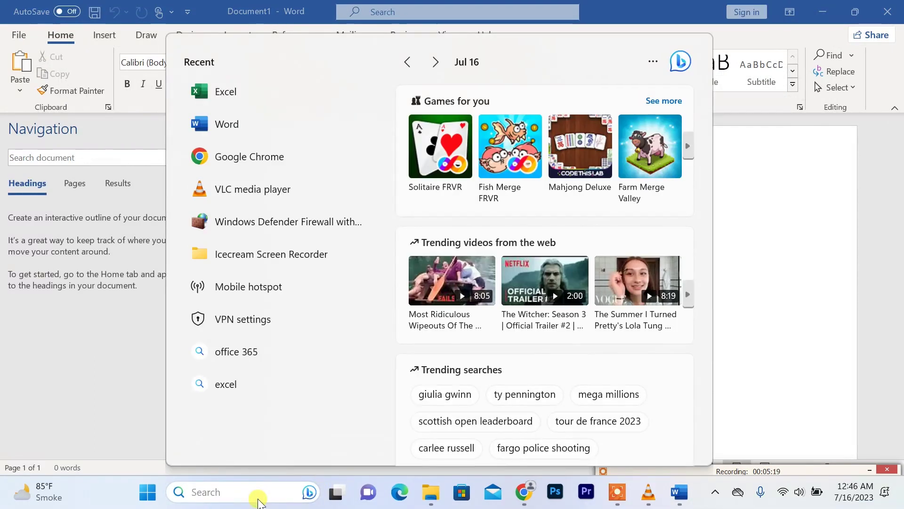
type("power")
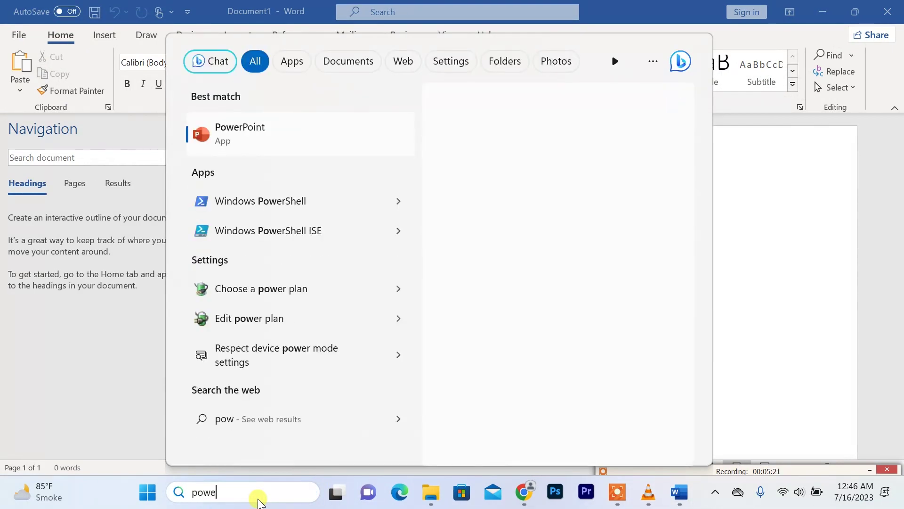
left_click(266, 147)
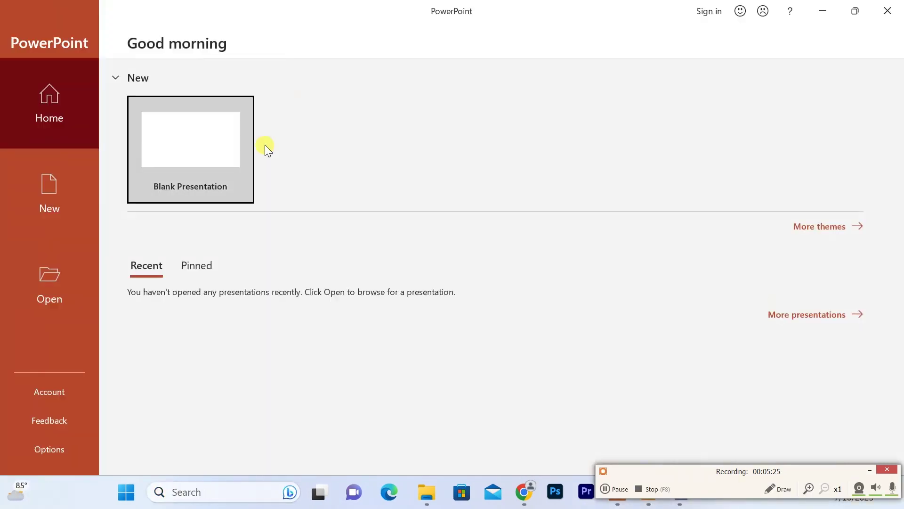
left_click(222, 153)
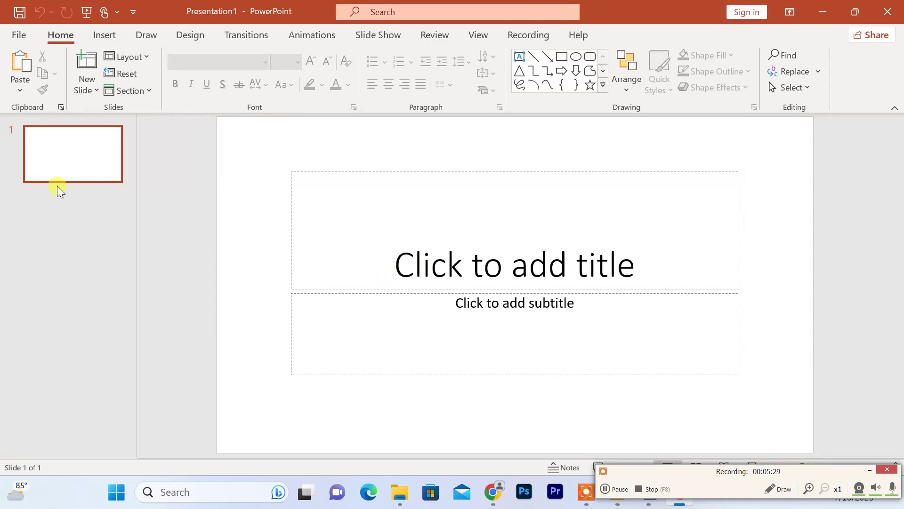
Check the title and subtitle placeholders on the blank slide, and close both PowerPoint and Word.
left_click(329, 224)
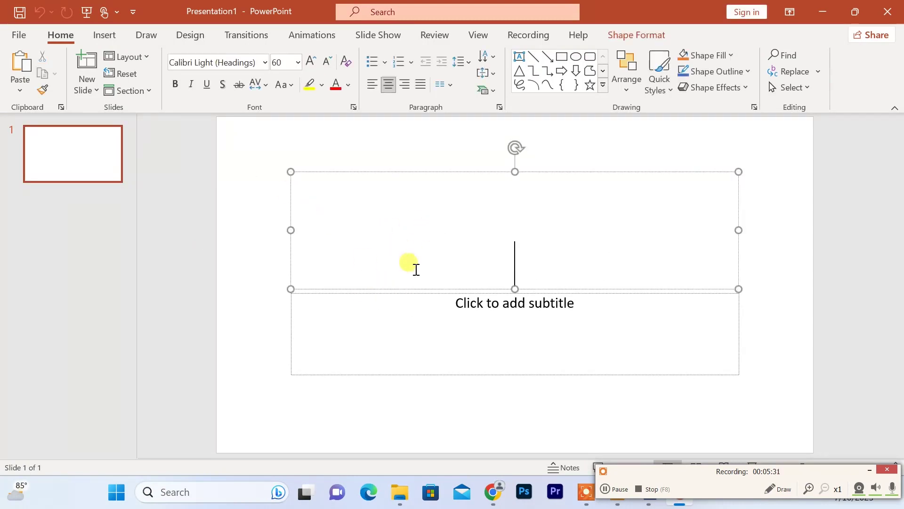
left_click(443, 334)
left_click(432, 239)
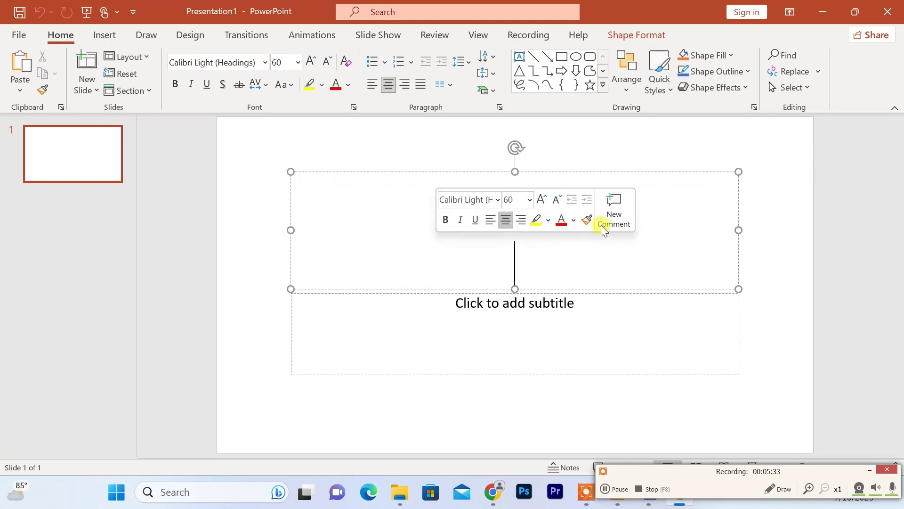
left_click(883, 11)
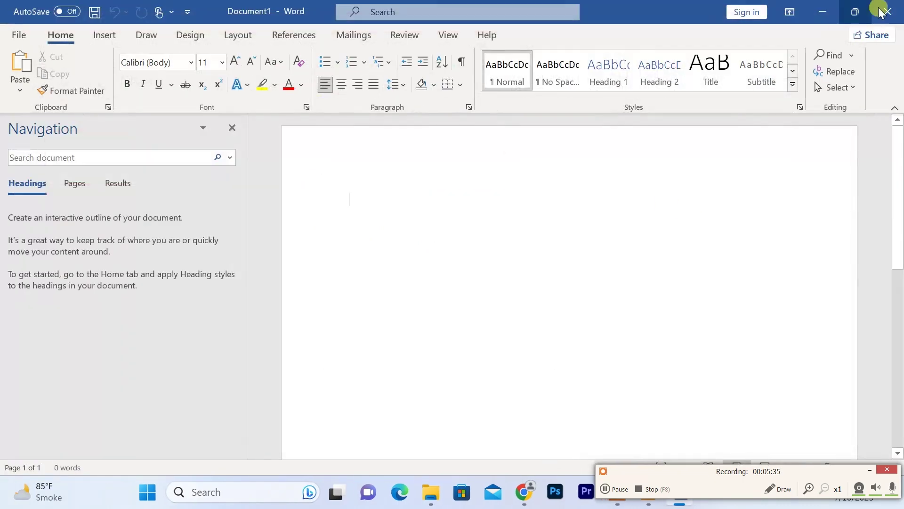
left_click(883, 11)
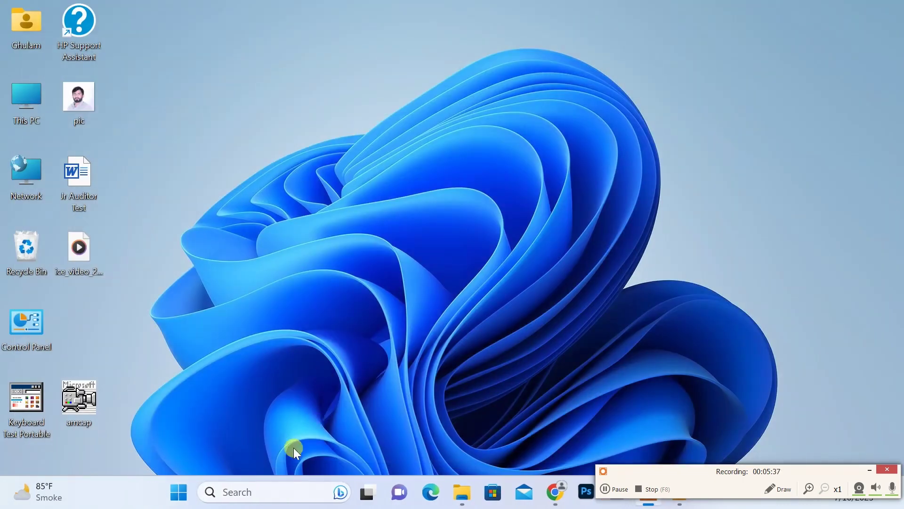
Find Visio through Windows search, launch it and create a Basic Diagram drawing with Metric Units.
left_click(282, 487)
type("visio")
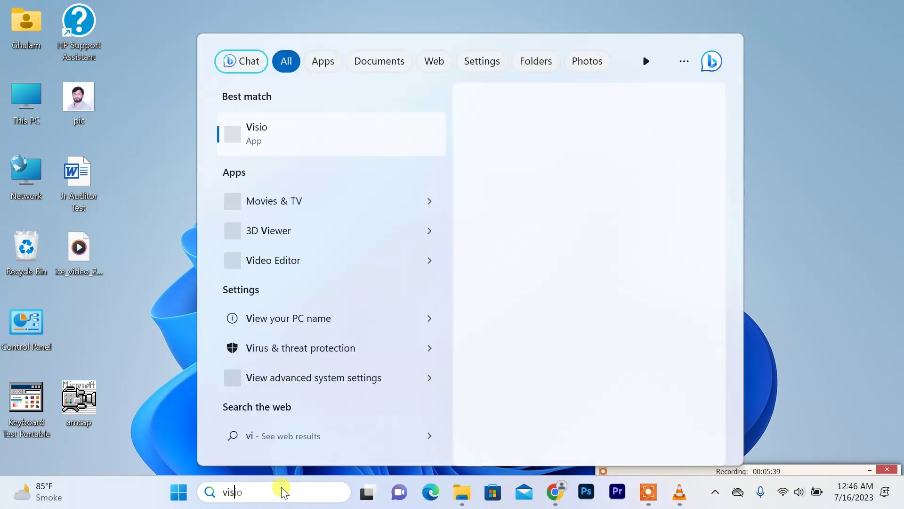
left_click(335, 148)
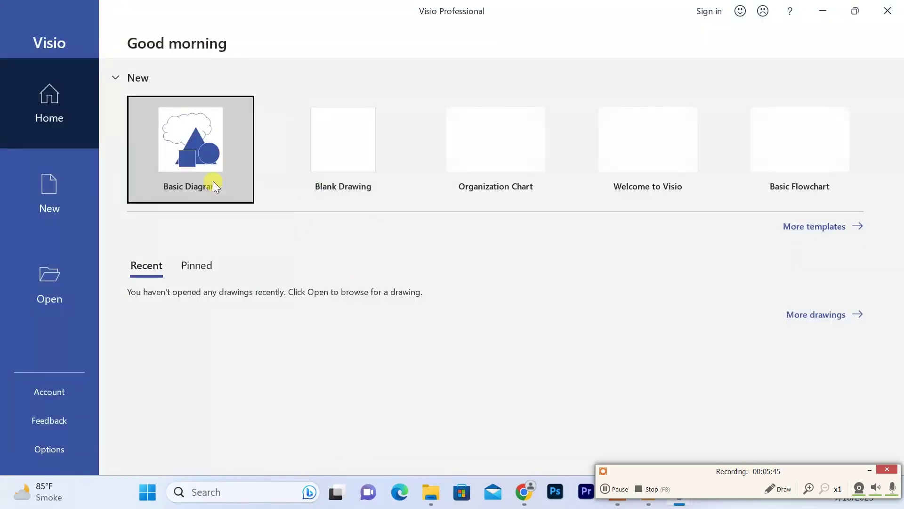
left_click(216, 175)
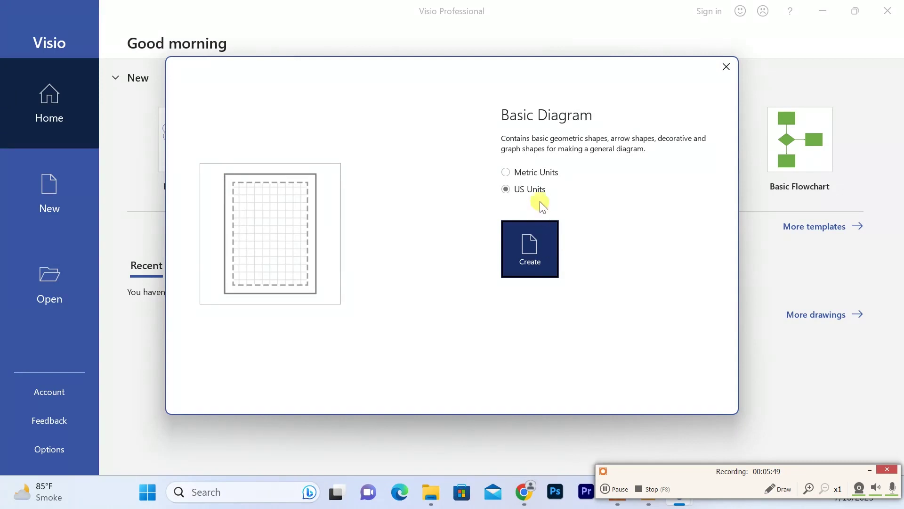
left_click(545, 174)
left_click(531, 245)
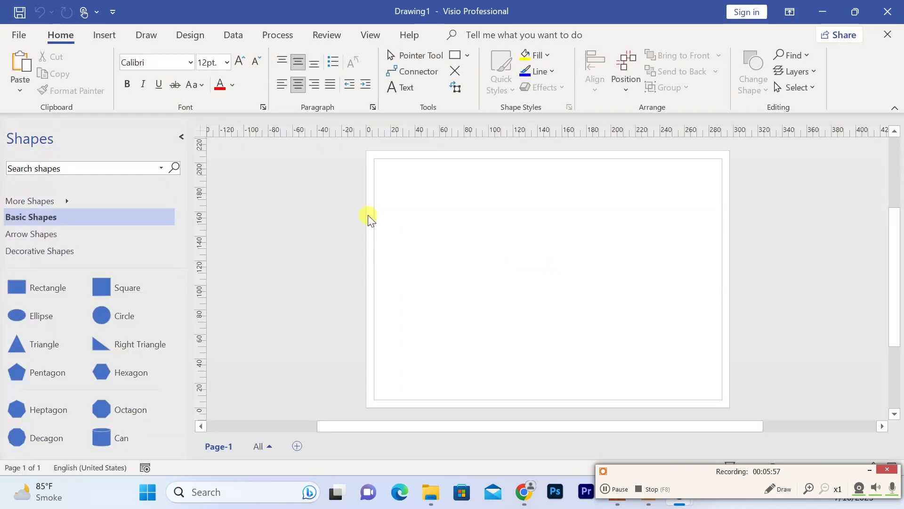
Place a Square from Basic Shapes near the middle of the page and a Right Triangle above and to the left of it.
scroll(135, 282, "down", 3)
scroll(136, 292, "up", 3)
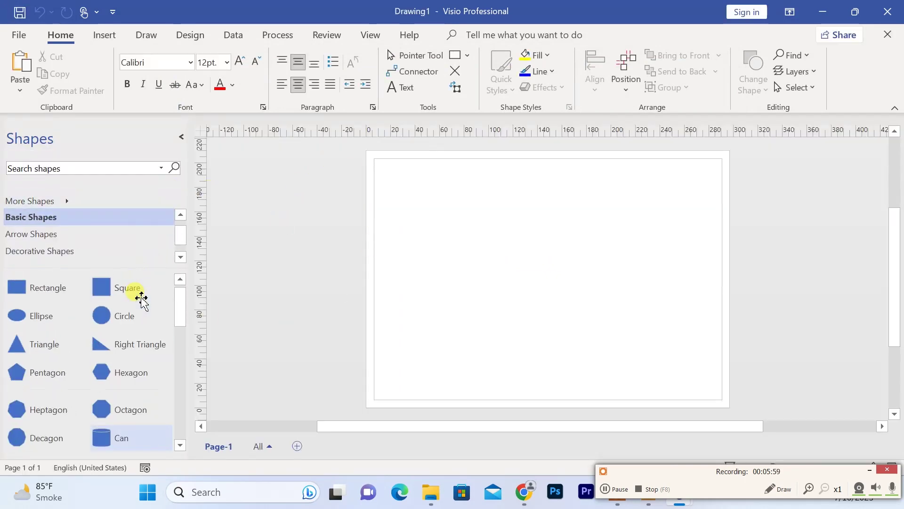
left_click(138, 291)
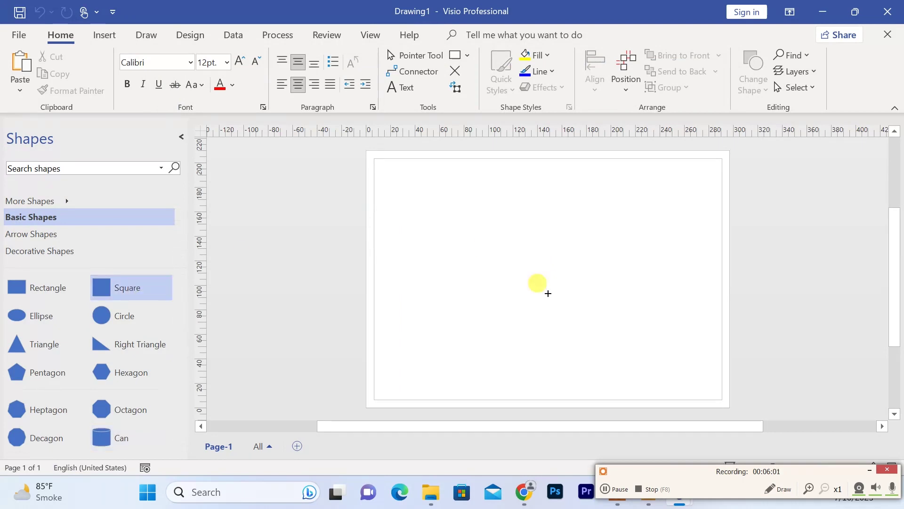
left_click_drag(150, 290, 502, 259)
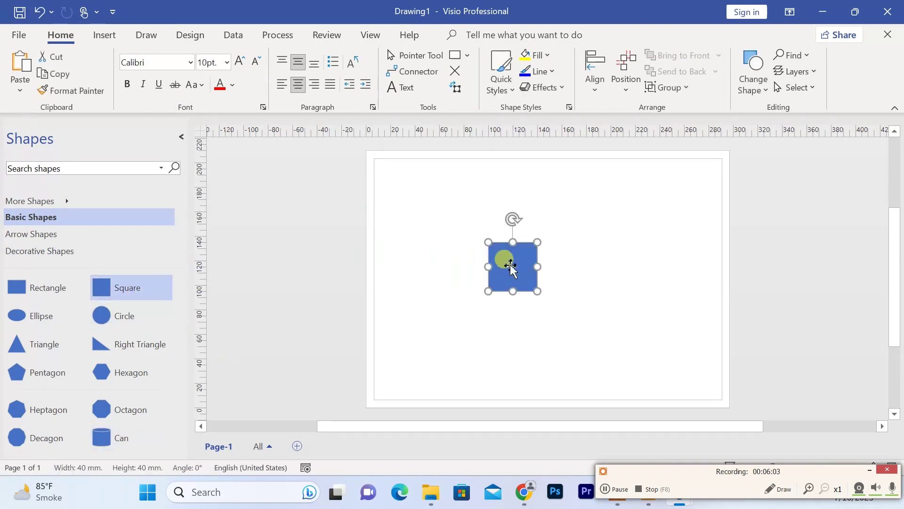
left_click_drag(111, 343, 444, 228)
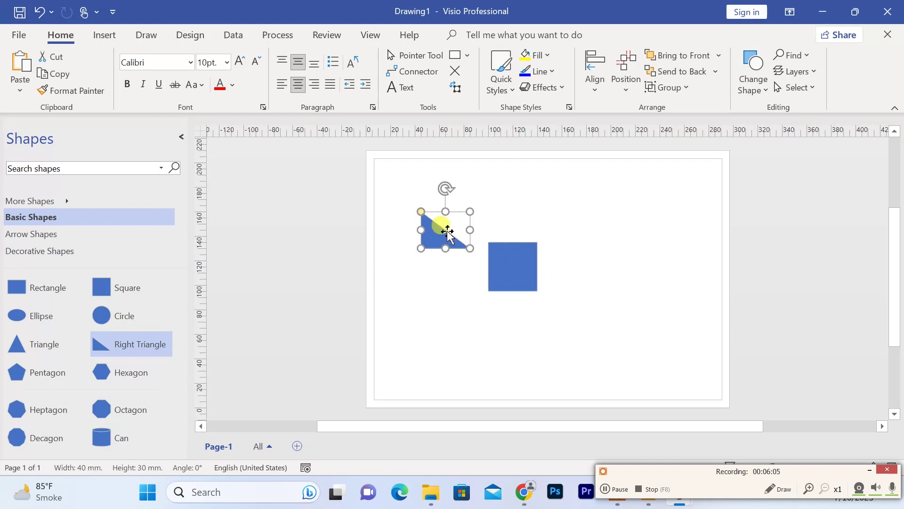
left_click(446, 302)
Add a Diagonal Stripe from Basic Shapes to the empty canvas far below the square and triangle.
scroll(445, 301, "down", 10)
scroll(445, 301, "up", 10)
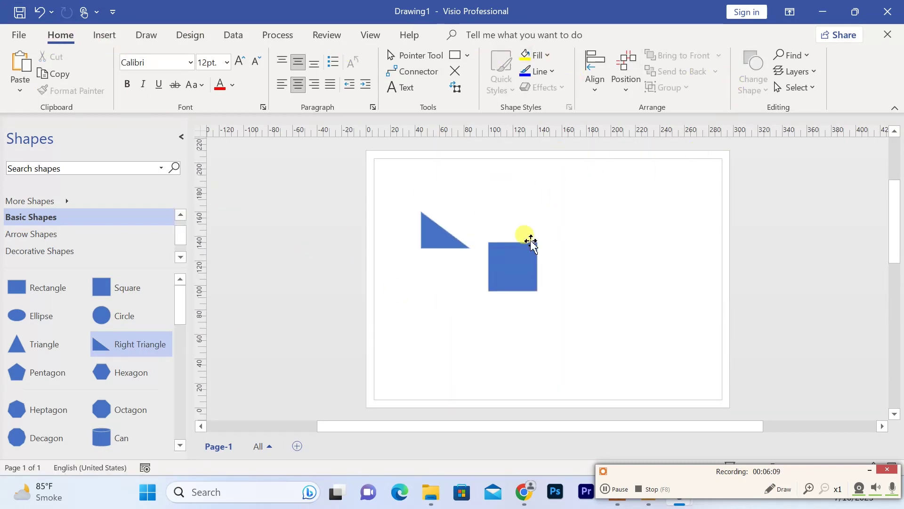
scroll(529, 242, "down", 10)
scroll(123, 339, "down", 10)
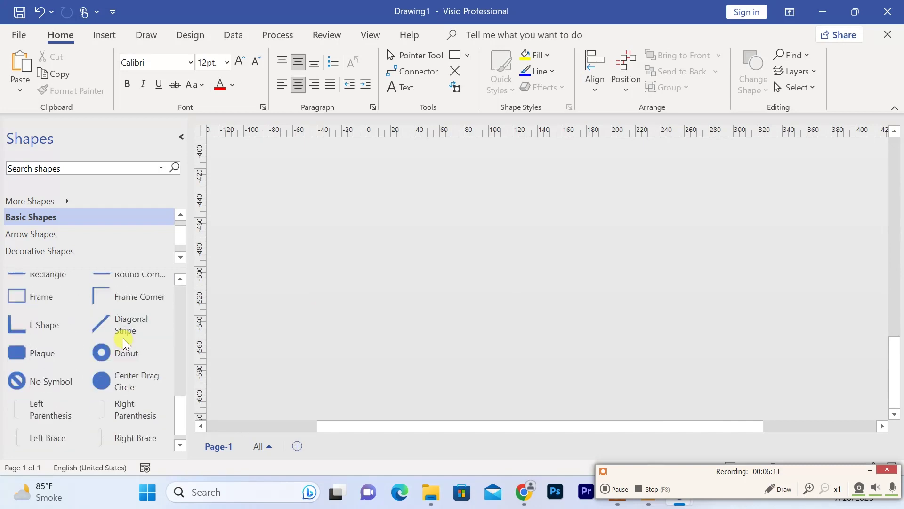
left_click_drag(124, 338, 481, 241)
scroll(482, 241, "up", 10)
scroll(481, 241, "down", 8)
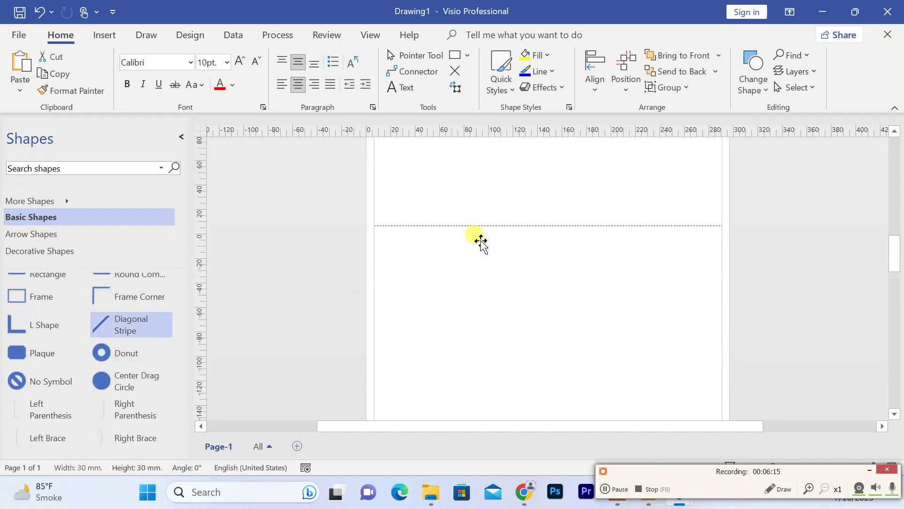
scroll(481, 241, "up", 10)
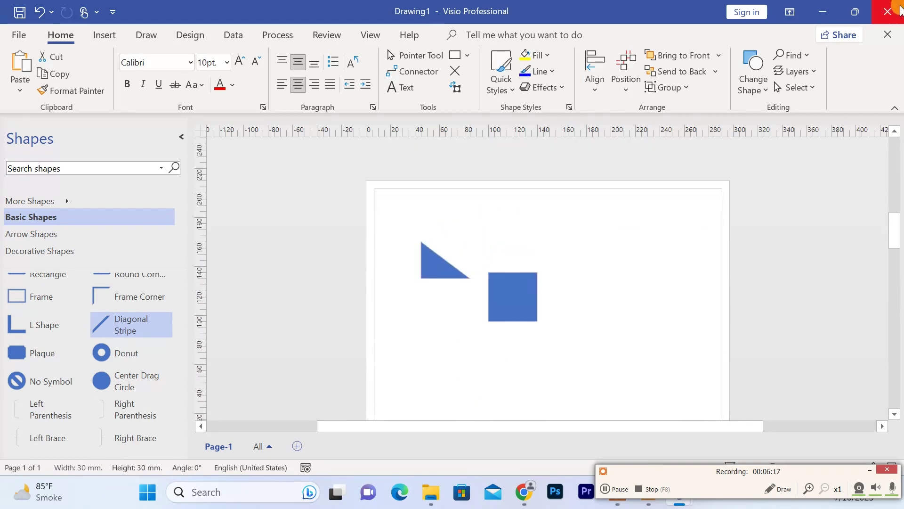
Close the drawing without saving it and exit Visio.
left_click(897, 11)
left_click(476, 258)
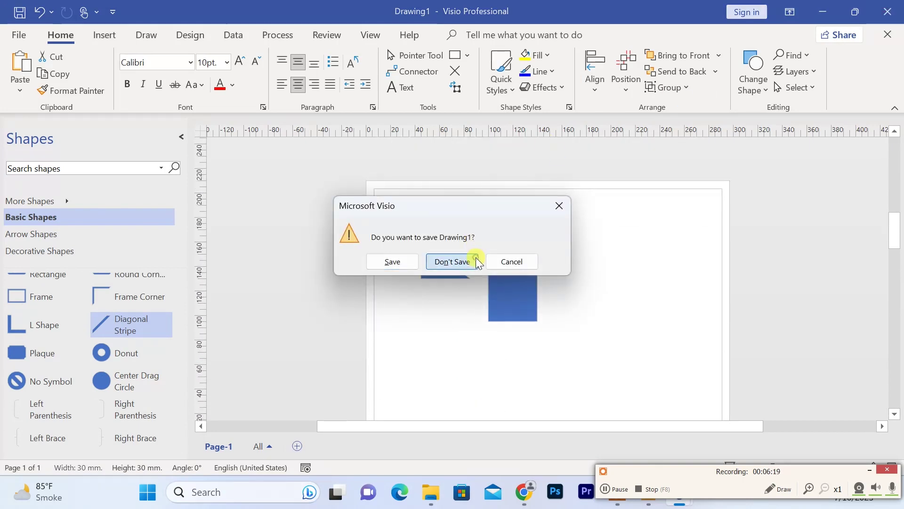
left_click(899, 9)
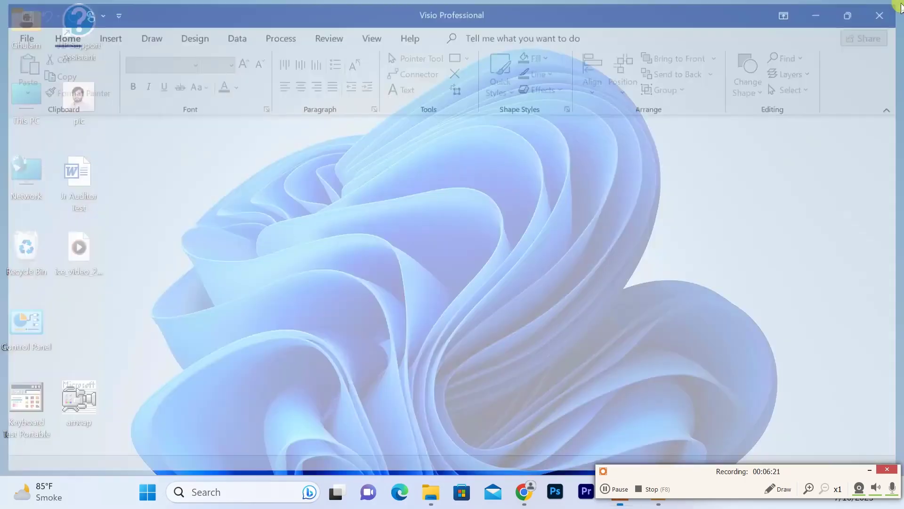